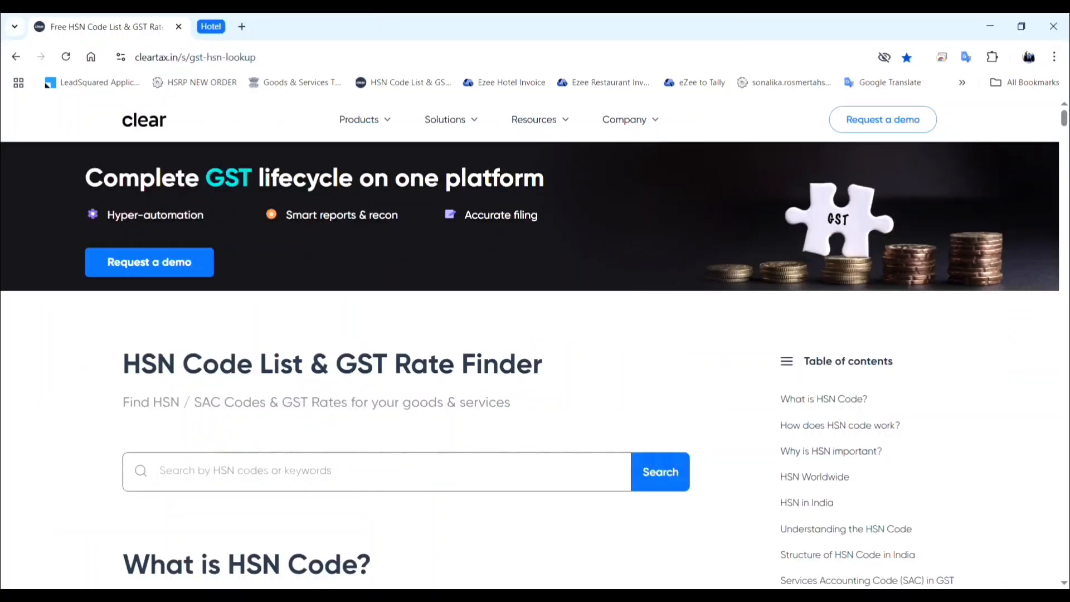
Look up HSN code 8701 in the HSN Code List & GST Rate Finder and review the matching descriptions, codes and rates.
click(284, 68)
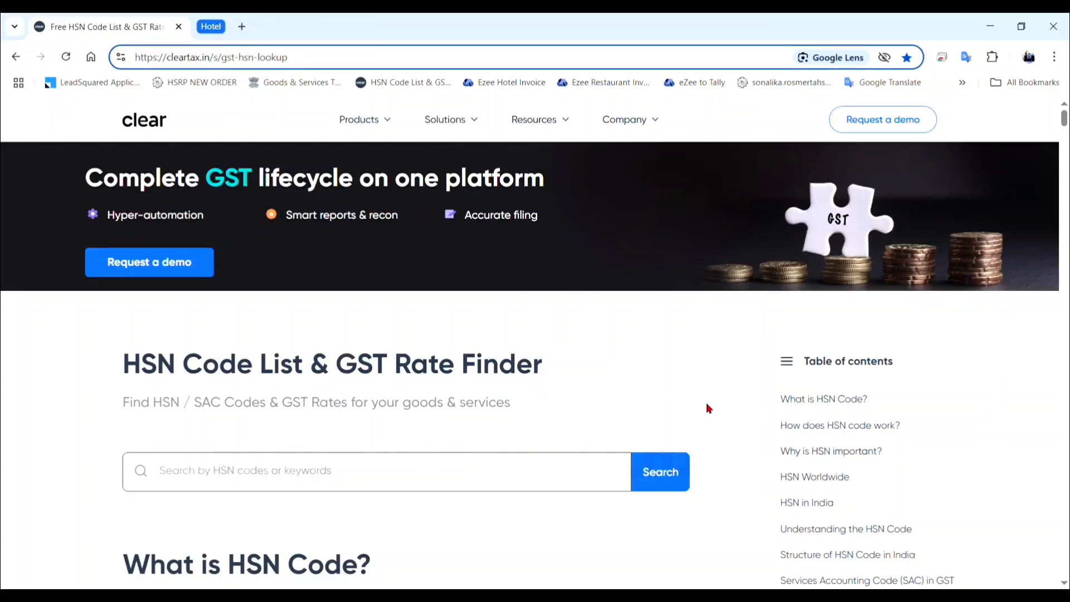
click(504, 485)
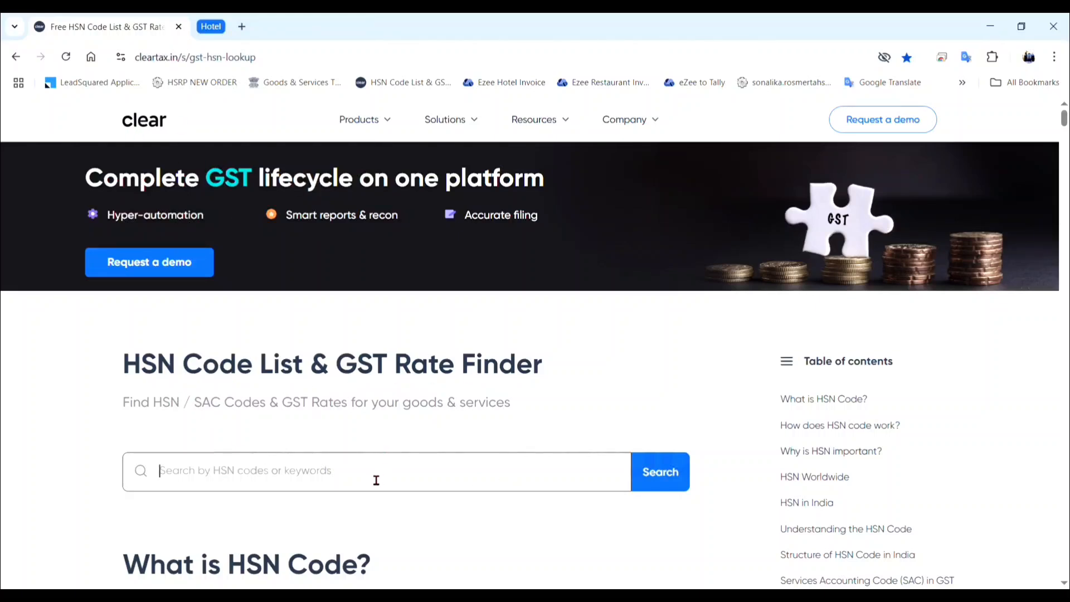
text(8701)
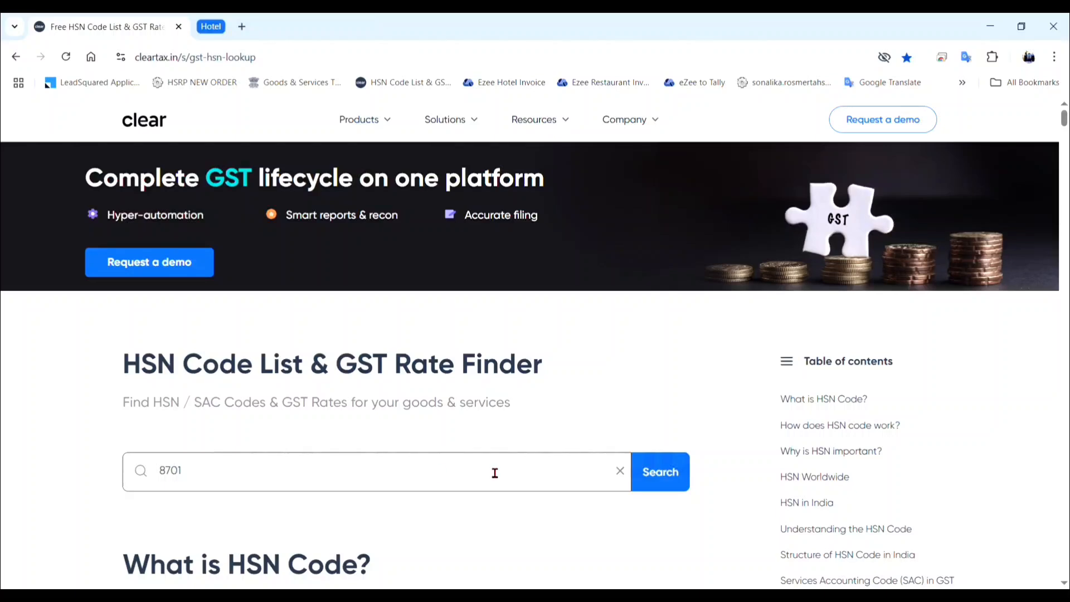
click(651, 479)
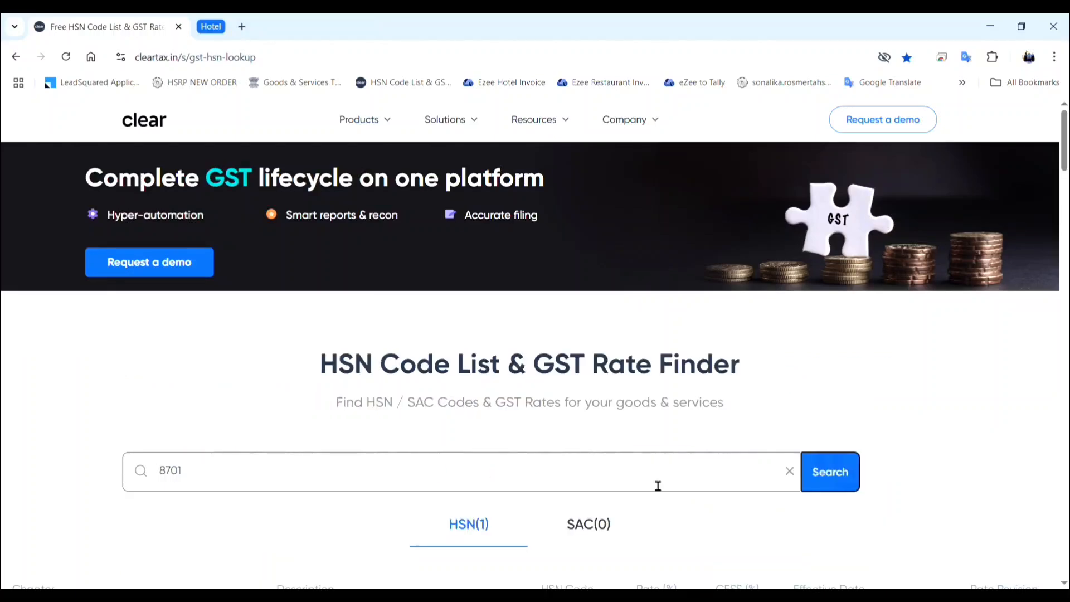
drag(1065, 147, 1065, 183)
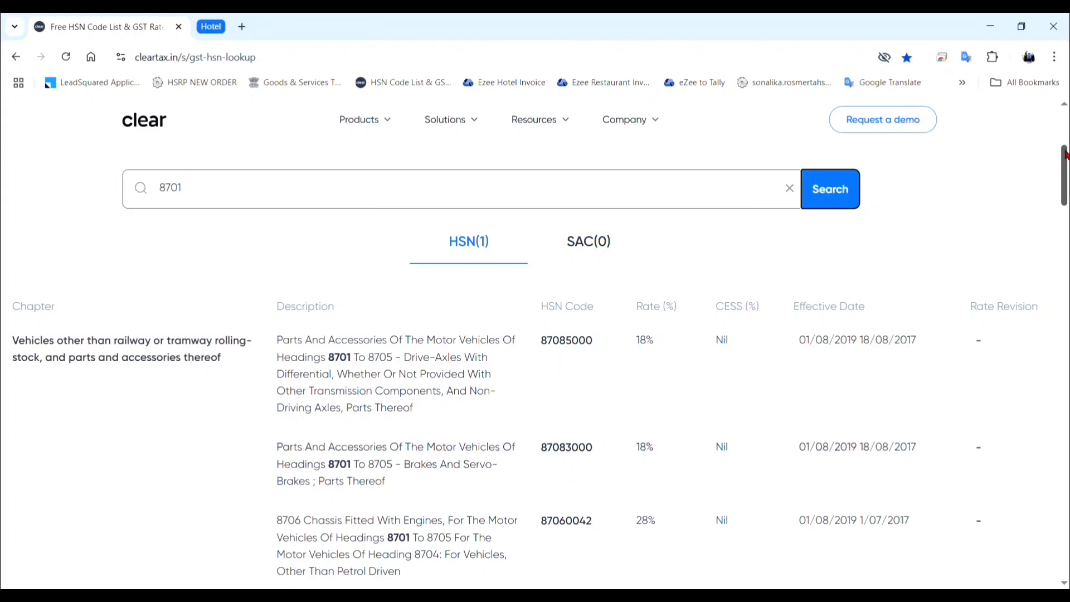
mouse_move(1065, 159)
mouse_down()
mouse_move(1066, 260)
mouse_move(1066, 165)
mouse_up()
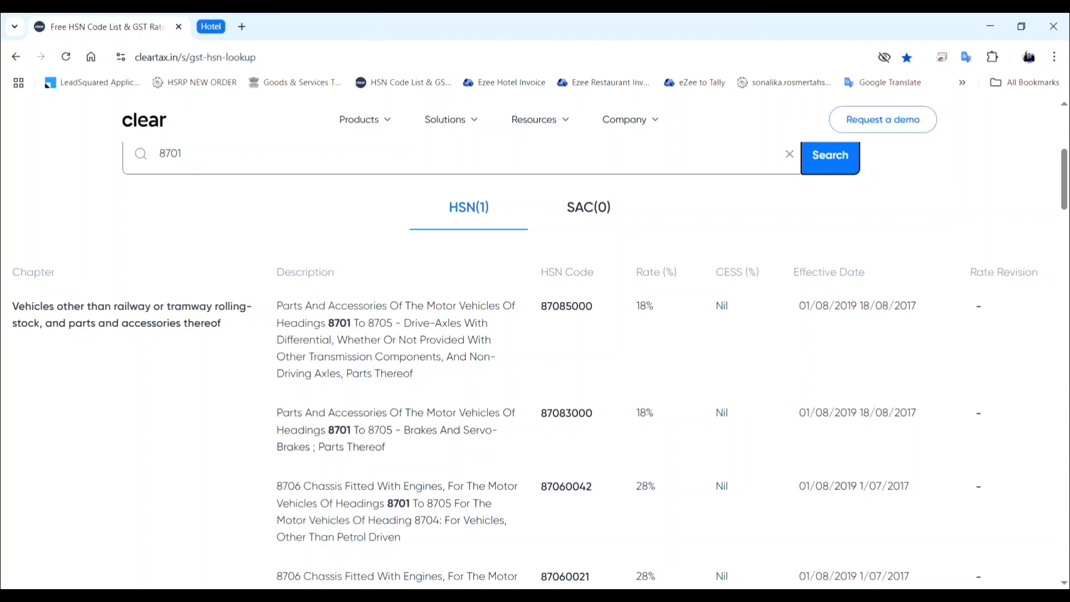
drag(1064, 189, 1064, 150)
Switch to Gmail and read the Tally Solutions email about mandatory HSN changes from April 2025.
click(342, 62)
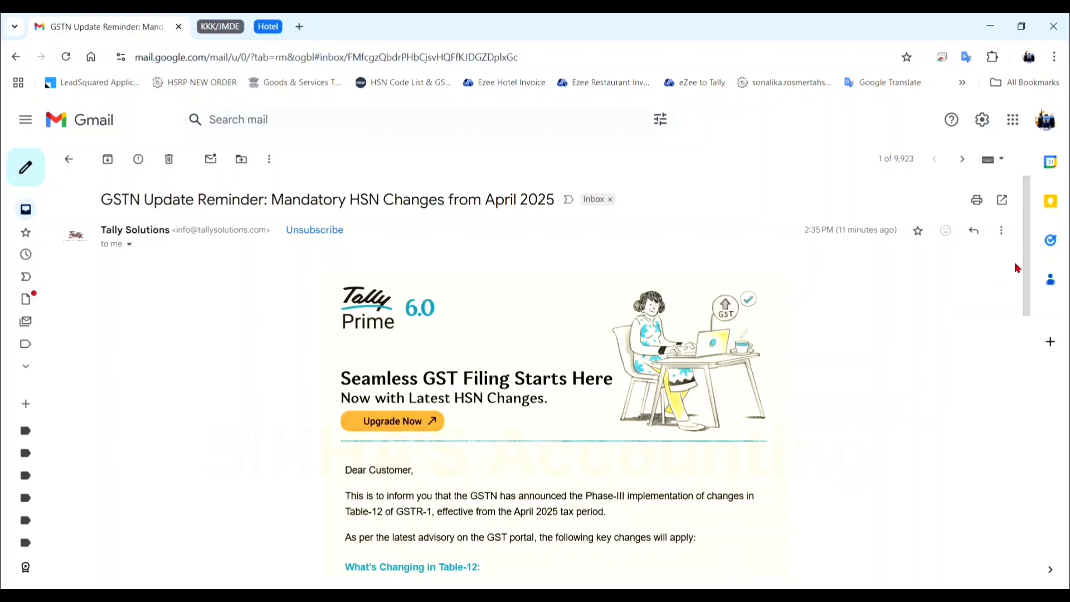
drag(1025, 268, 1022, 301)
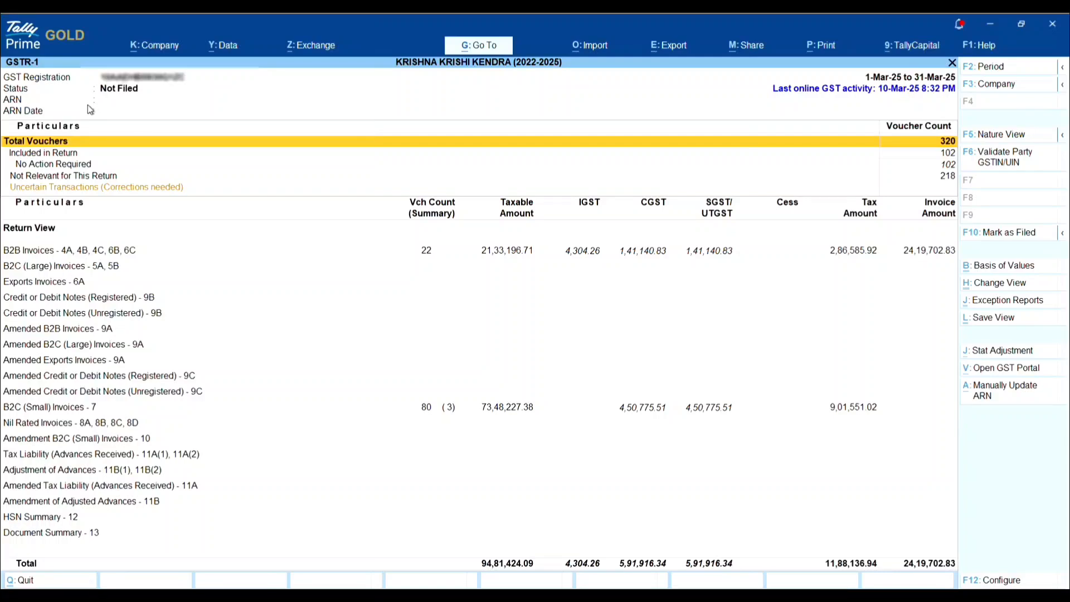
Switch to TallyPrime and reopen the GSTR-1 return from the GST Reports.
key(Escape)
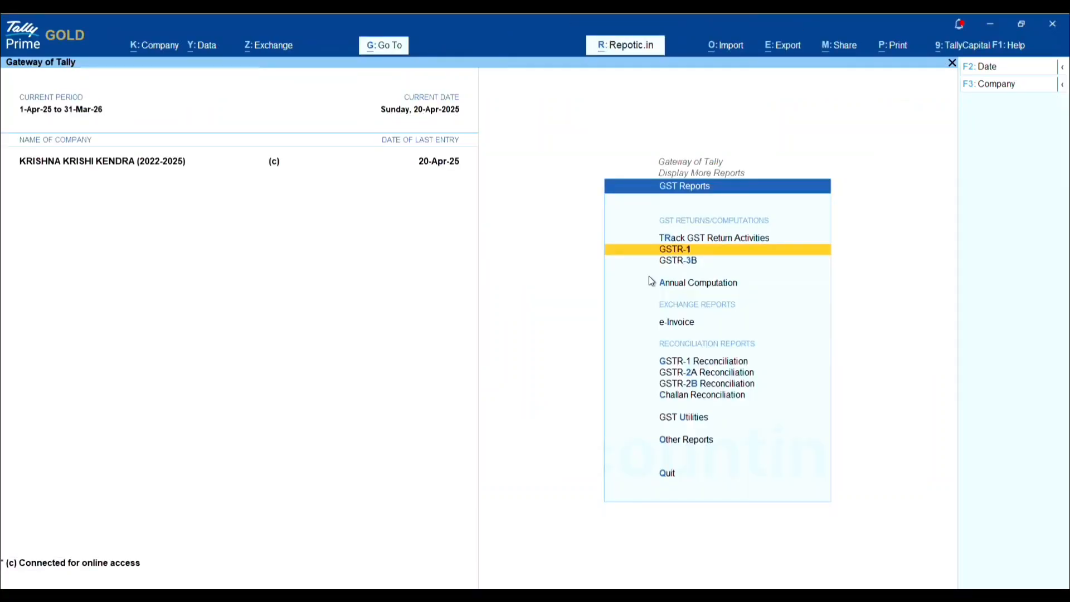
click(694, 261)
key(Return)
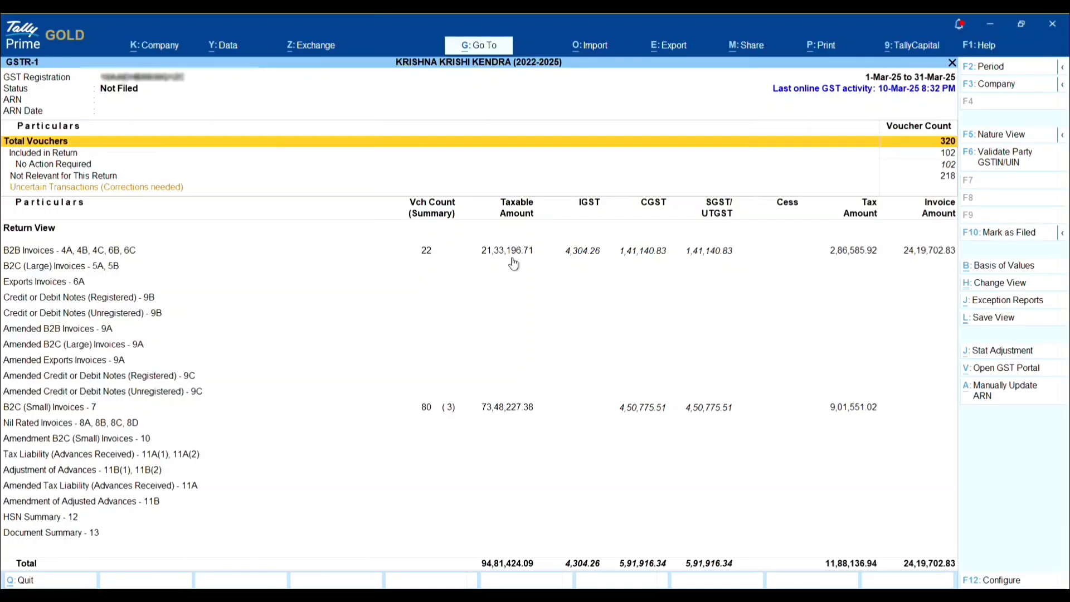
View the HSN Summary - 12 section of the March 2025 GSTR-1 and return to the main report.
key(Down)
key(Down)
key(Down)
key(Down)
key(Down)
key(Down)
key(Down)
key(Down)
key(Down)
key(Down)
key(Down)
key(Down)
key(Down)
key(Down)
key(Down)
key(Down)
key(Down)
key(Down)
key(Down)
key(Down)
key(Up)
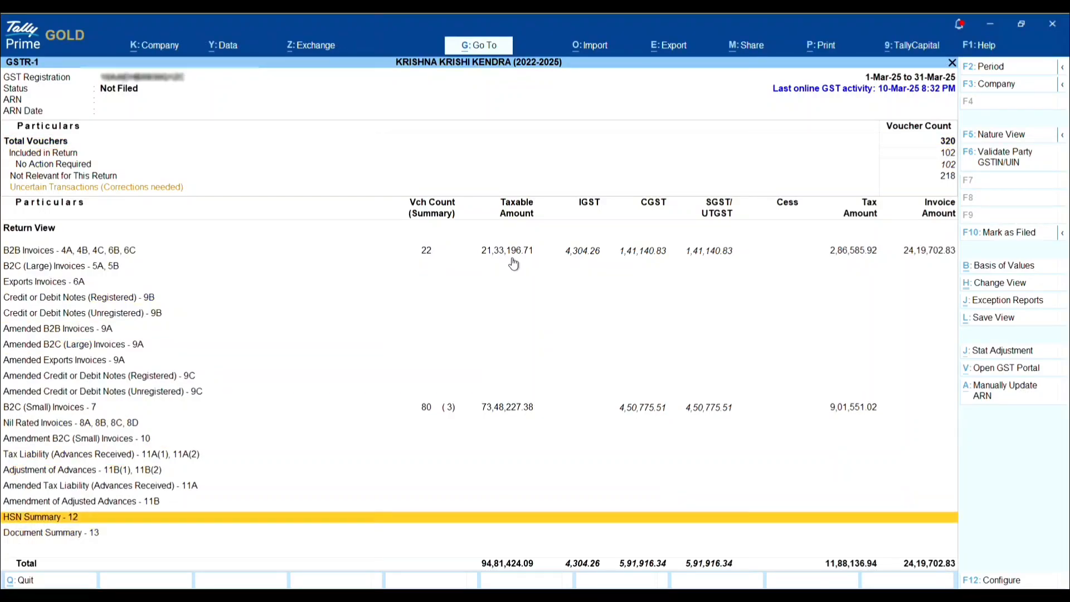
key(Return)
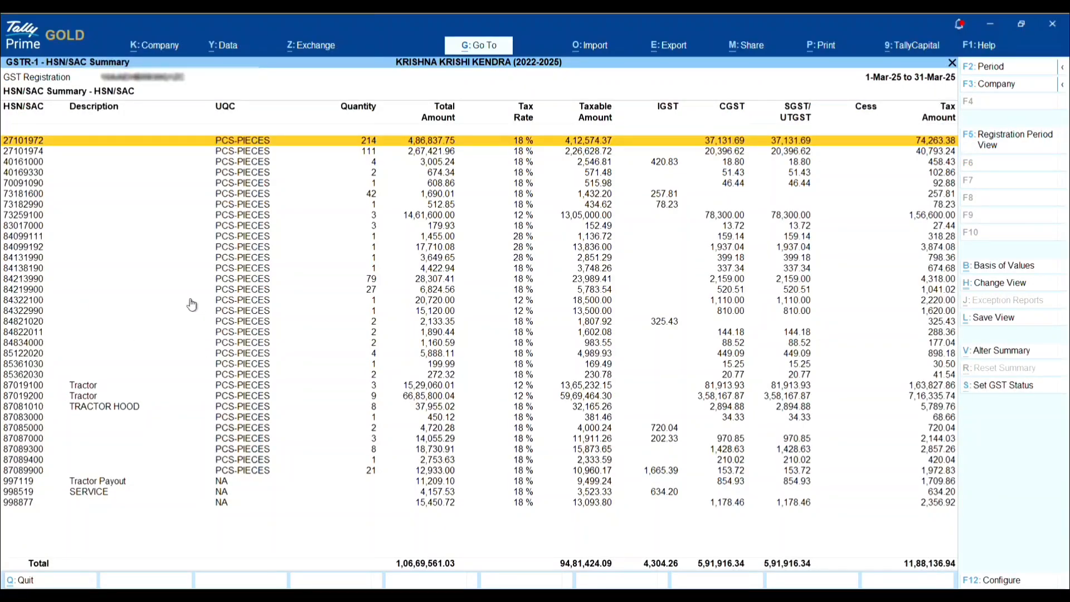
key(Escape)
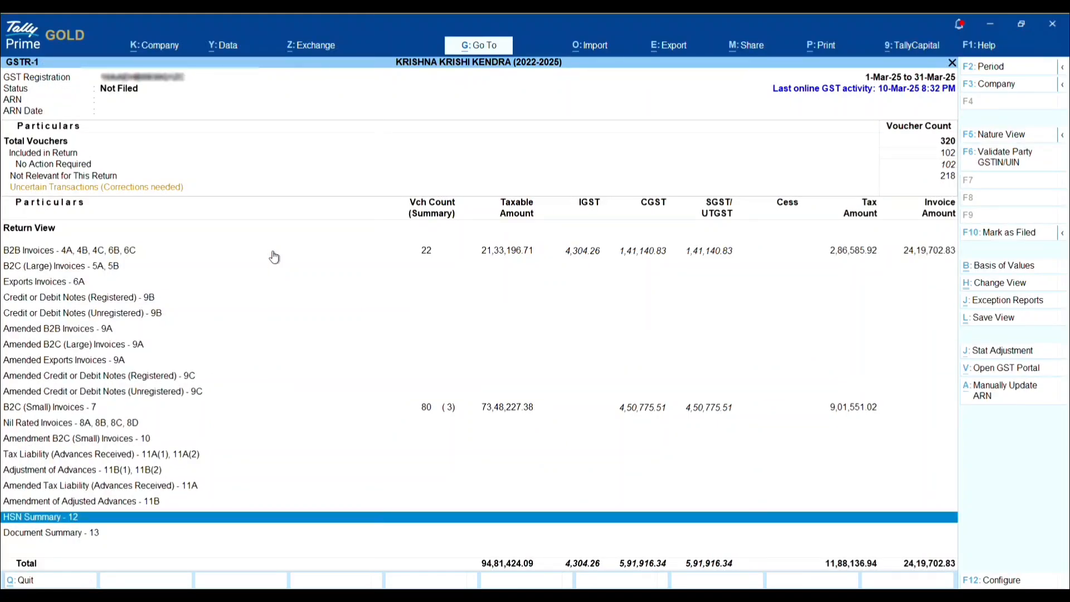
Change the GSTR-1 report period to April 2025, entering a25 for both the start and end dates.
key(F2)
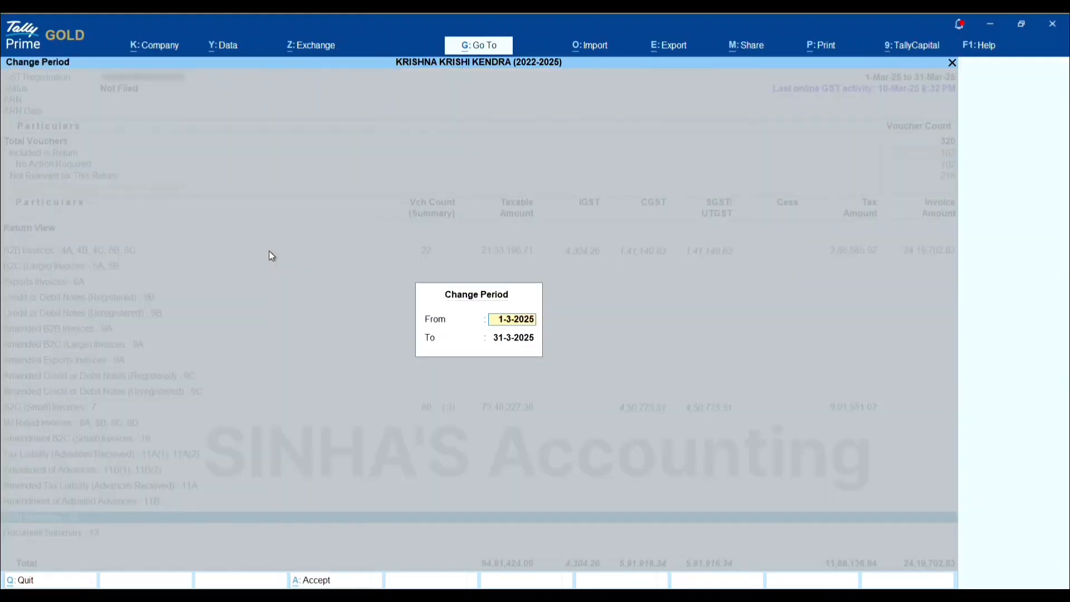
text(a2)
text(5)
key(Return)
text(a25)
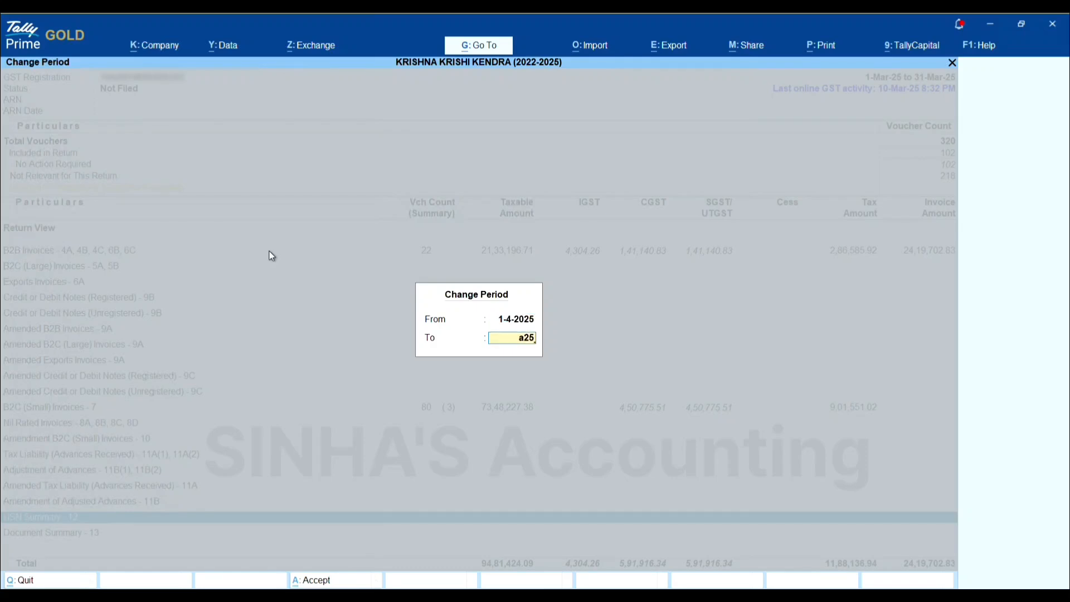
key(Return)
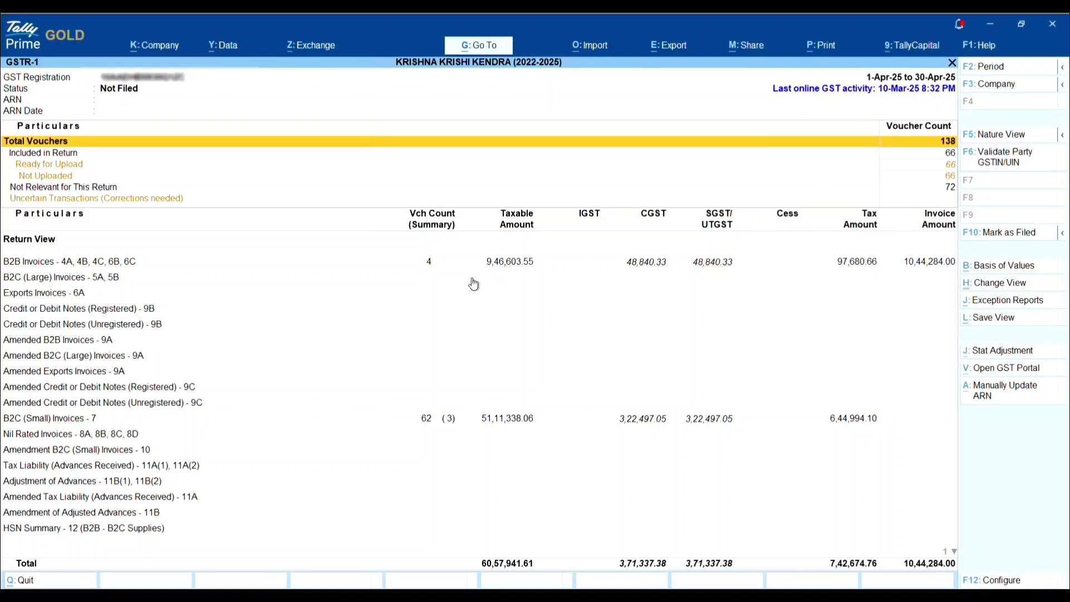
Open the HSN Summary - 12 (B2B - B2C Supplies) section of the April 2025 GSTR-1.
click(141, 509)
scroll(141, 508, down, 2)
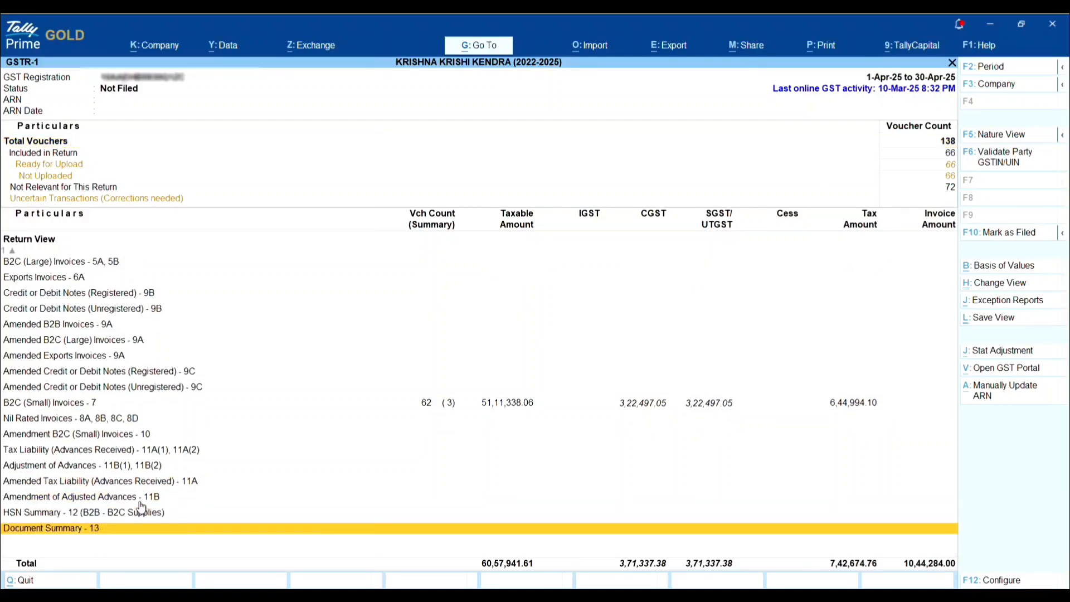
scroll(140, 509, up, 1)
click(141, 510)
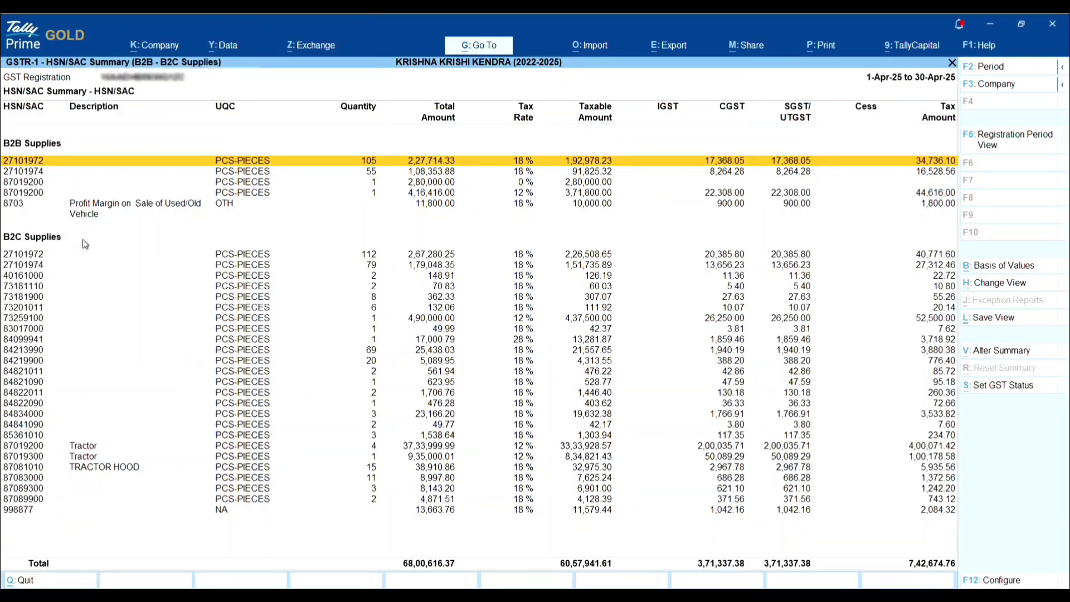
Mark all B2B Supplies rows and the first five B2C Supplies rows in the HSN summary, and clear the marking.
key(shift+Down)
key(shift+Down)
key(shift+Down)
key(shift+Down)
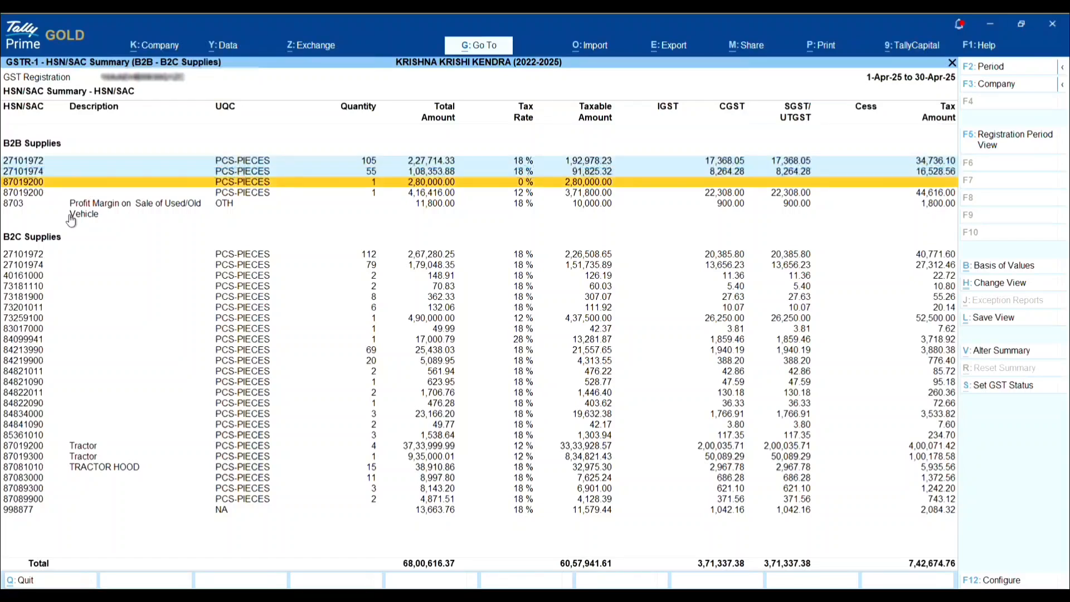
key(shift+Down)
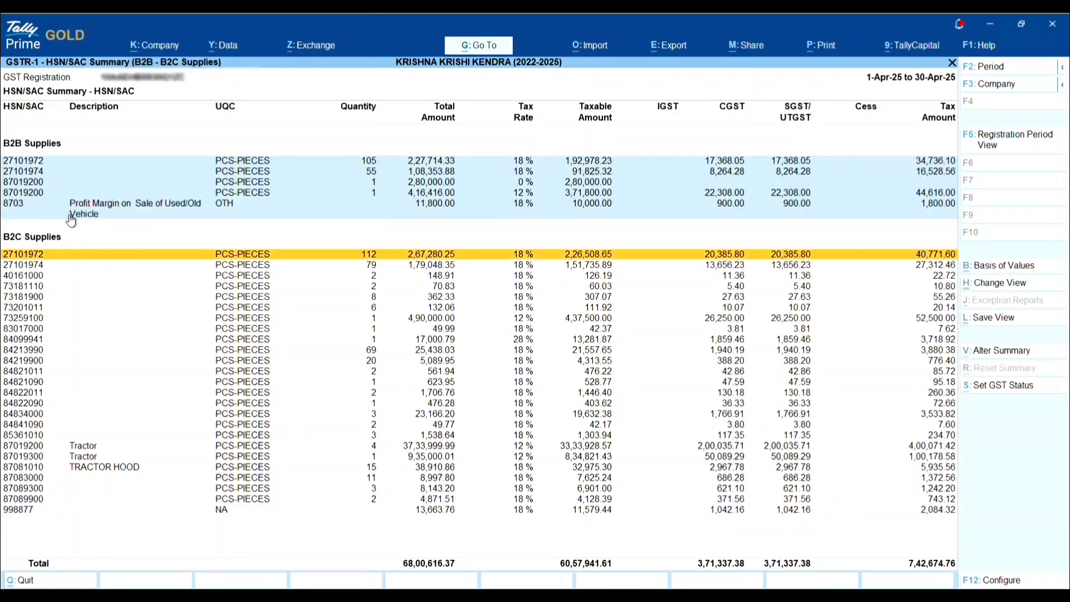
key(shift+Down)
key(shift+Down)
key(shift+Down)
key(shift+Down)
key(shift+Down)
key(Down)
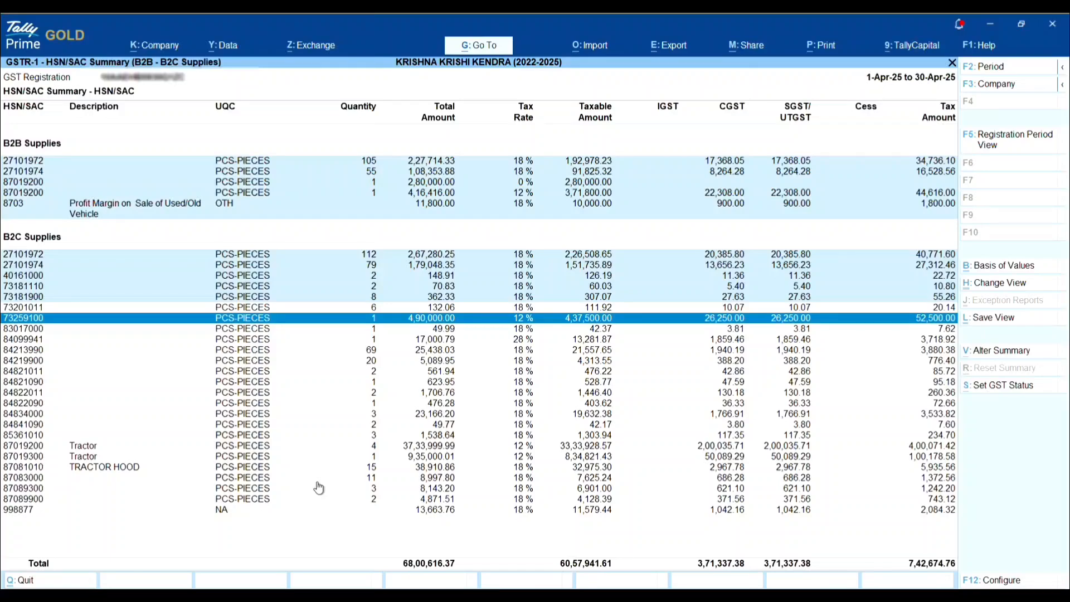
key(space)
key(ctrl+space)
Go through the remaining B2C Supplies rows down to HSN 998877 and leave the HSN summary.
key(Down)
key(Down)
key(Down)
key(Down)
key(Down)
key(Down)
key(Down)
key(Down)
key(Down)
key(Down)
key(Down)
key(Down)
key(Down)
key(Down)
key(Down)
key(Down)
key(Down)
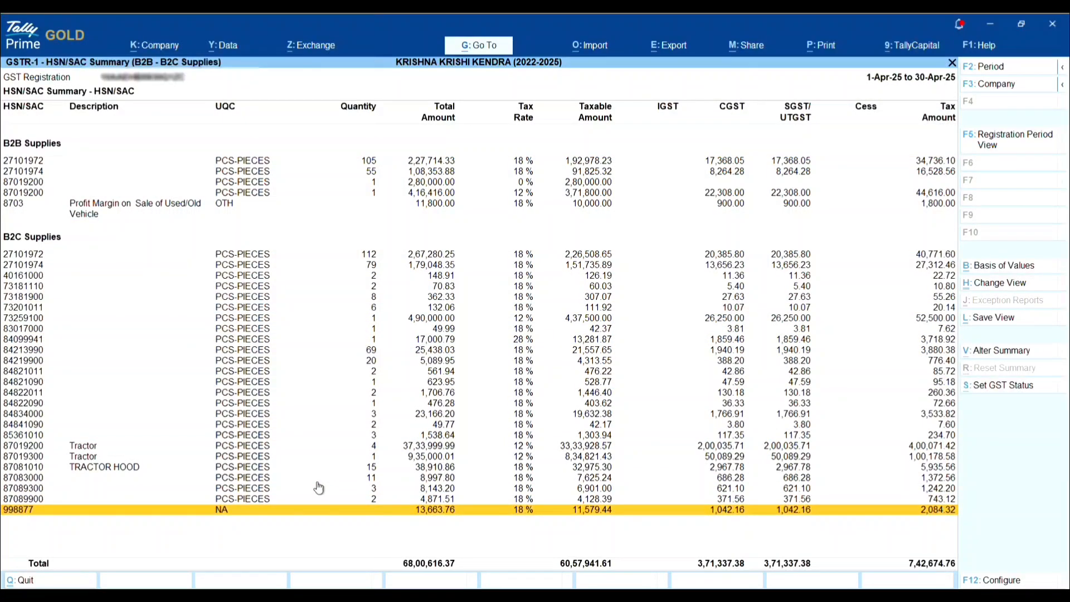
key(Escape)
key(Escape)
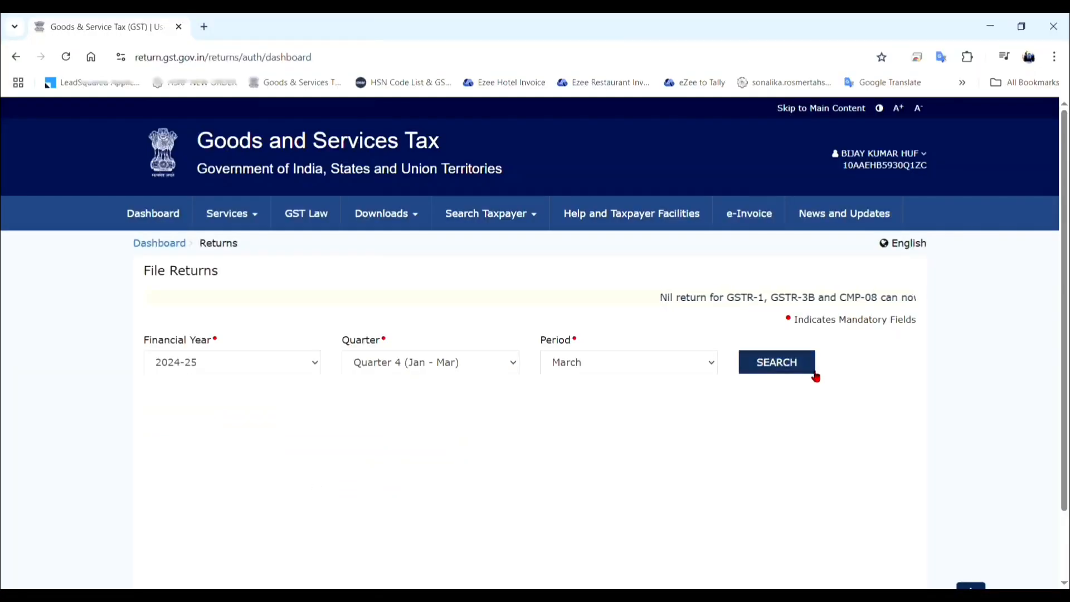
Switch to the GST portal, search the returns for March of financial year 2024-25 and view the GSTR1 return.
click(812, 372)
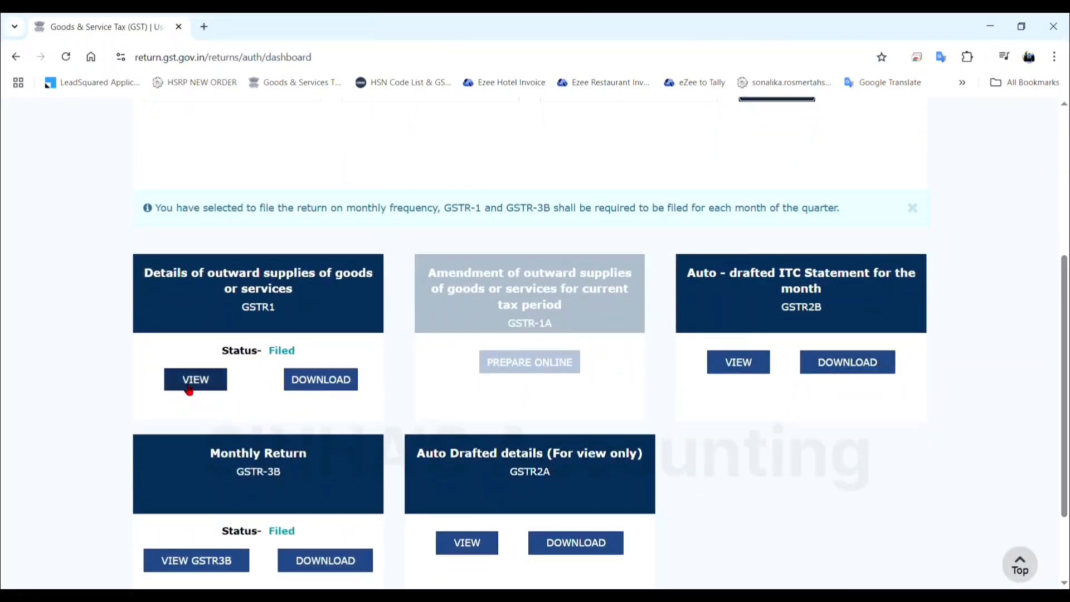
click(189, 389)
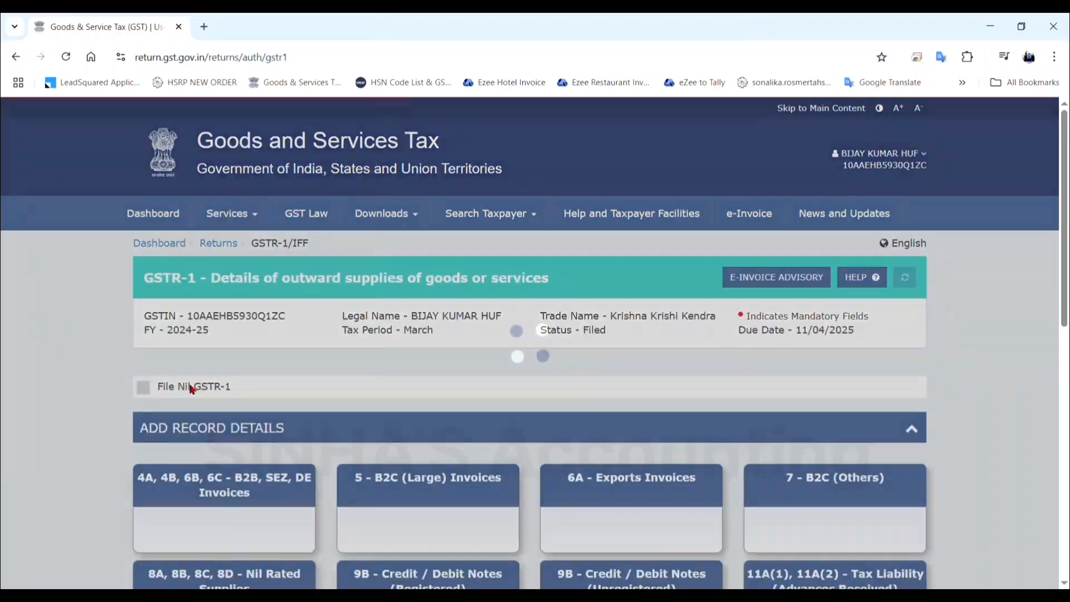
Open the 12 - HSN-wise summary of outward supplies within the March GSTR-1.
scroll(415, 401, down, 2)
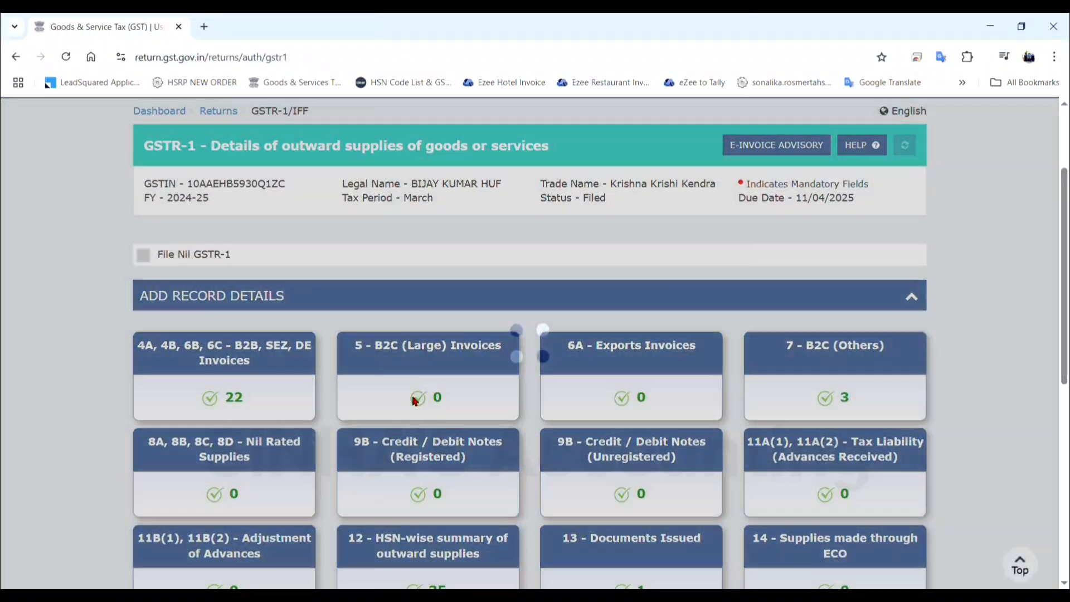
scroll(414, 401, down, 2)
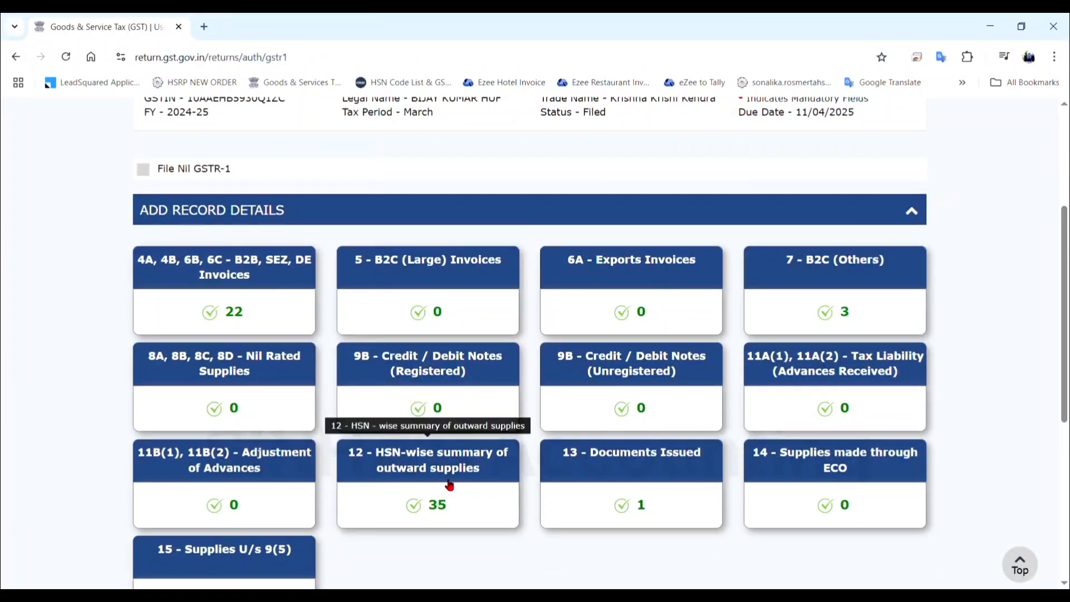
click(439, 517)
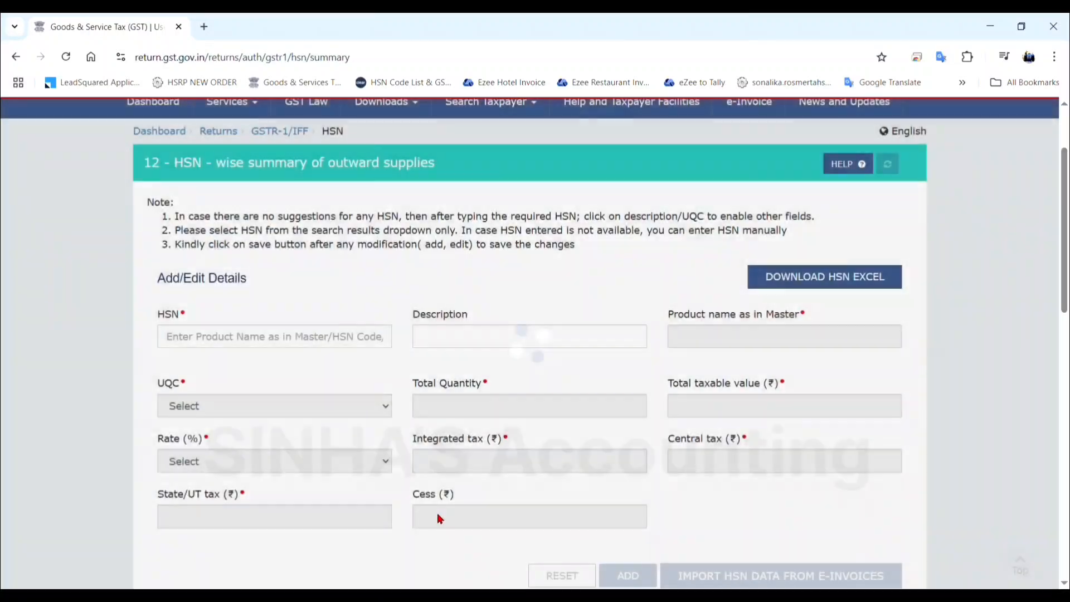
Set the Processed Records list of the HSN summary to show 50 records per page.
scroll(440, 519, down, 7)
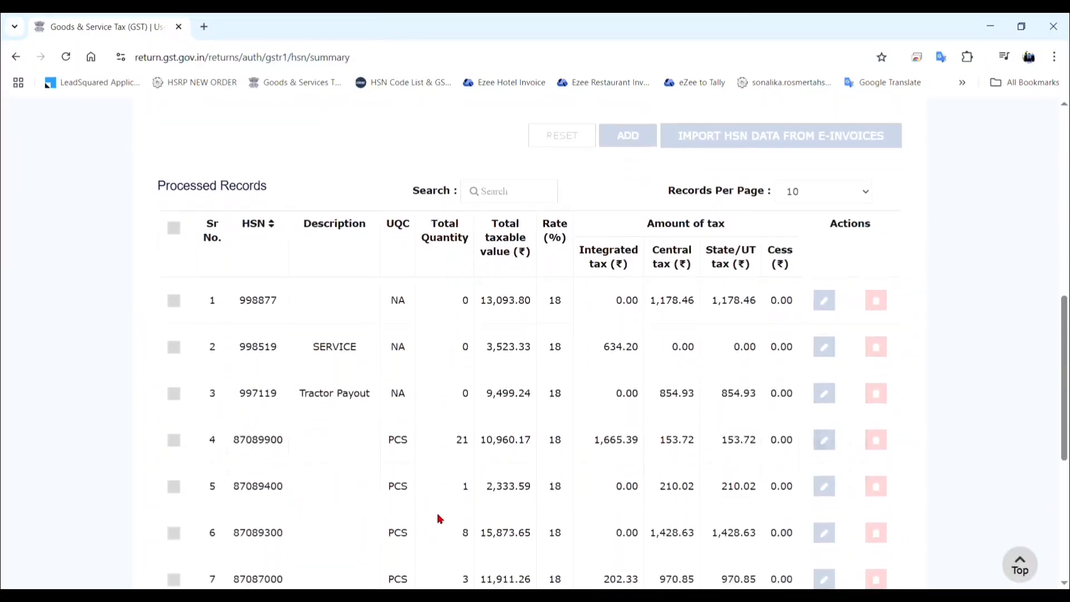
scroll(440, 518, down, 1)
scroll(440, 519, down, 5)
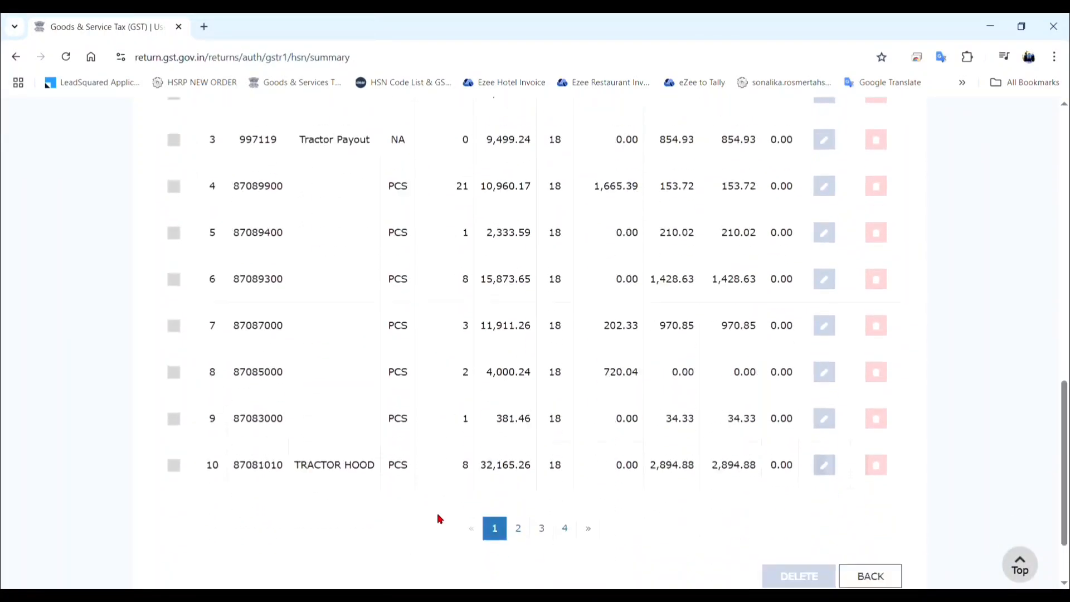
scroll(439, 518, up, 8)
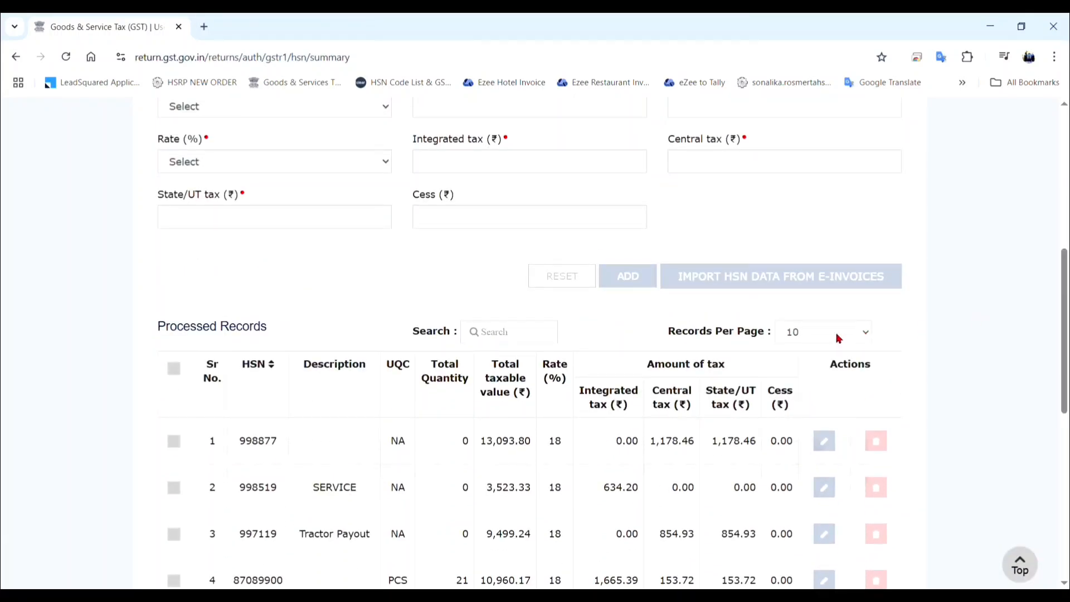
click(863, 332)
click(809, 395)
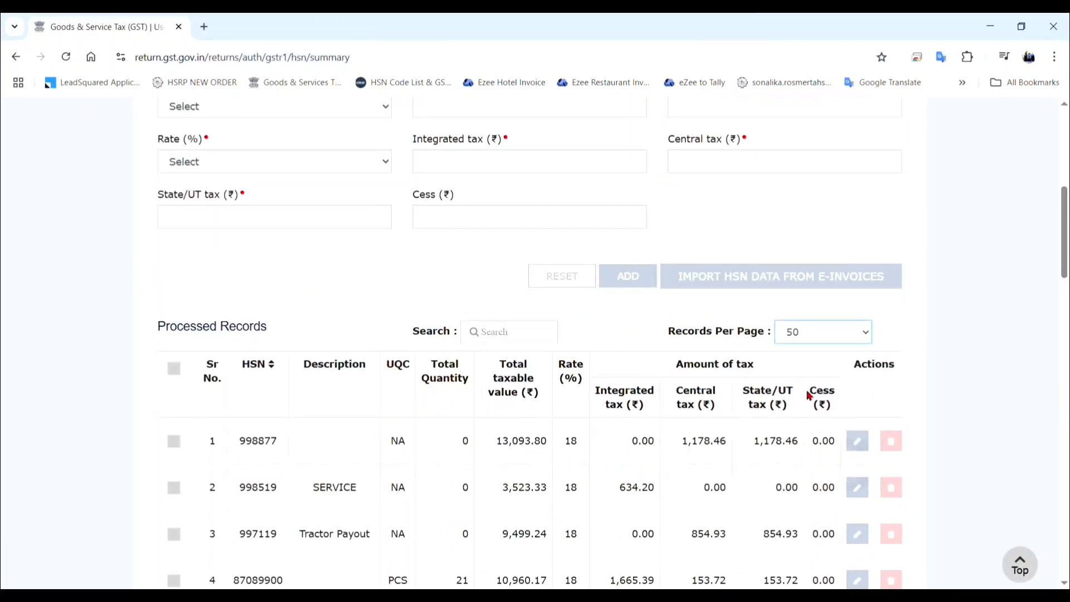
Review the full list of processed HSN records, comparing their codes, quantities, taxable values and tax amounts.
scroll(809, 395, down, 20)
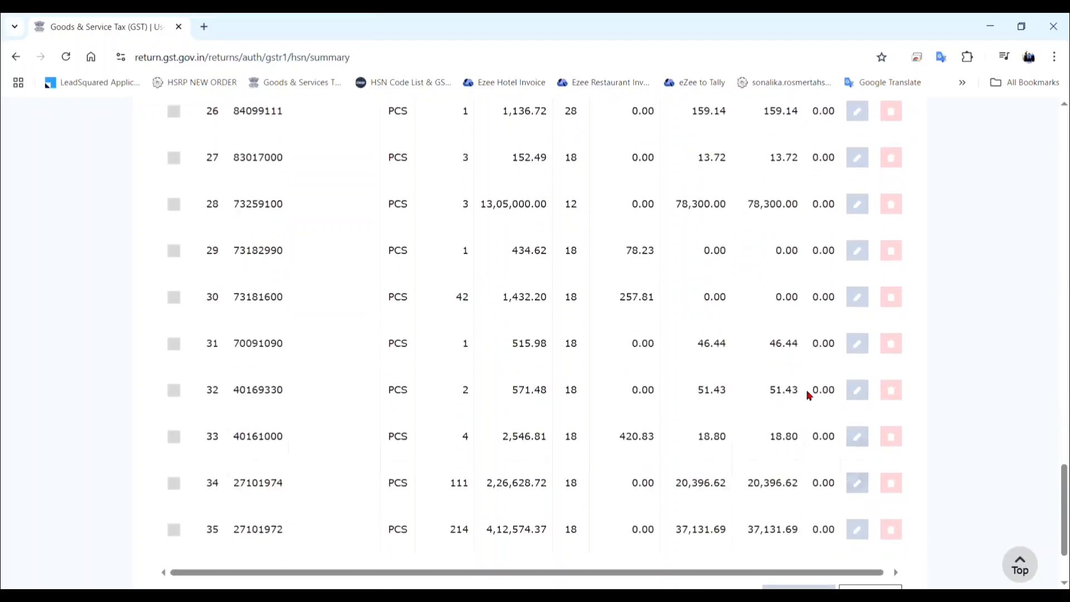
scroll(809, 396, down, 2)
scroll(809, 396, up, 1)
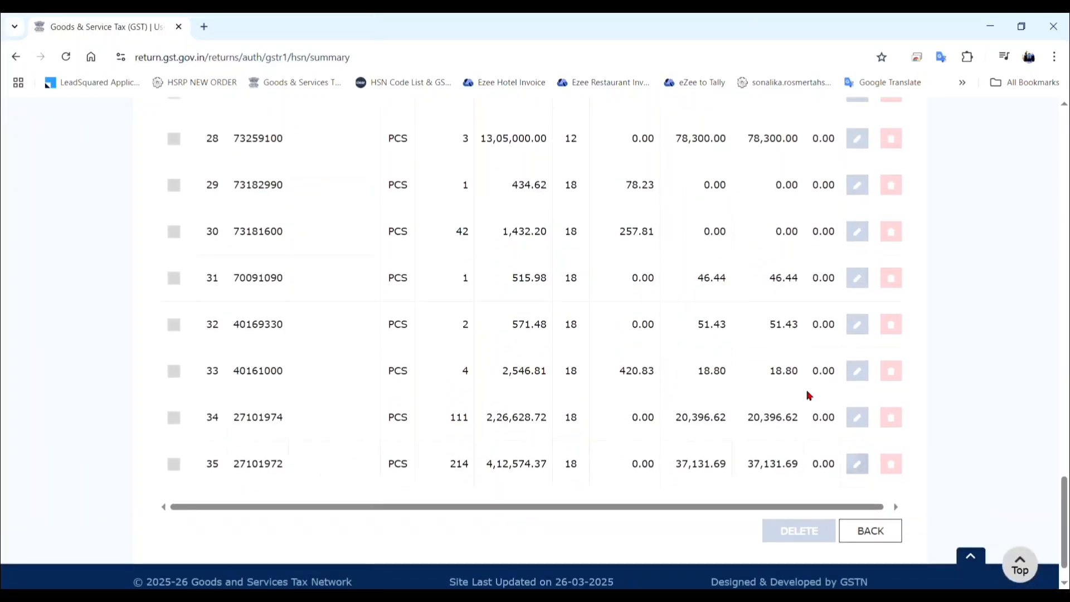
scroll(809, 396, up, 20)
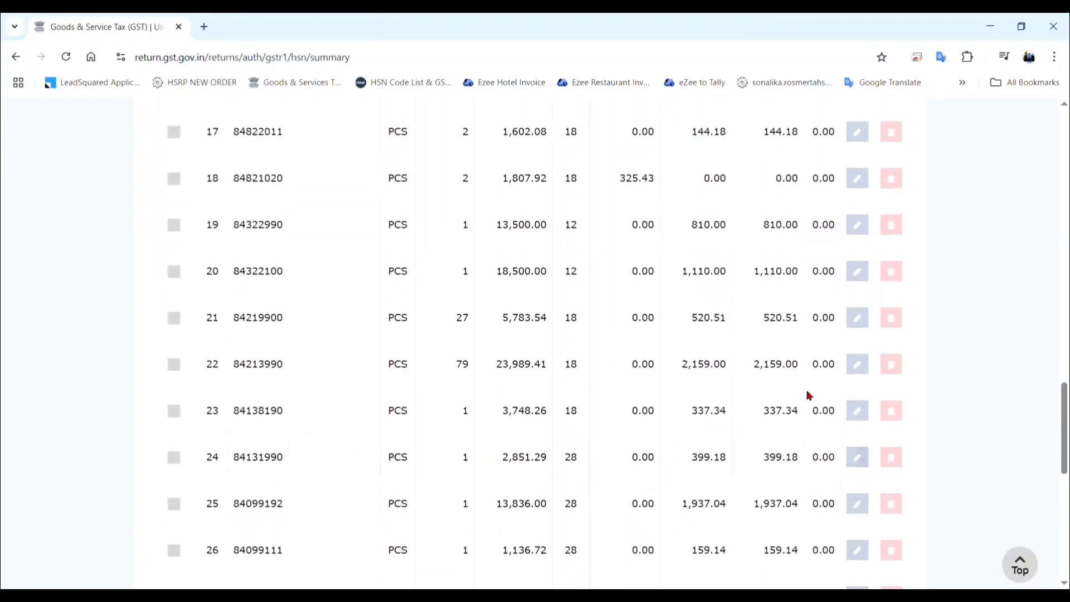
Switch to TallyPrime and open the company's features for alteration.
scroll(809, 396, up, 8)
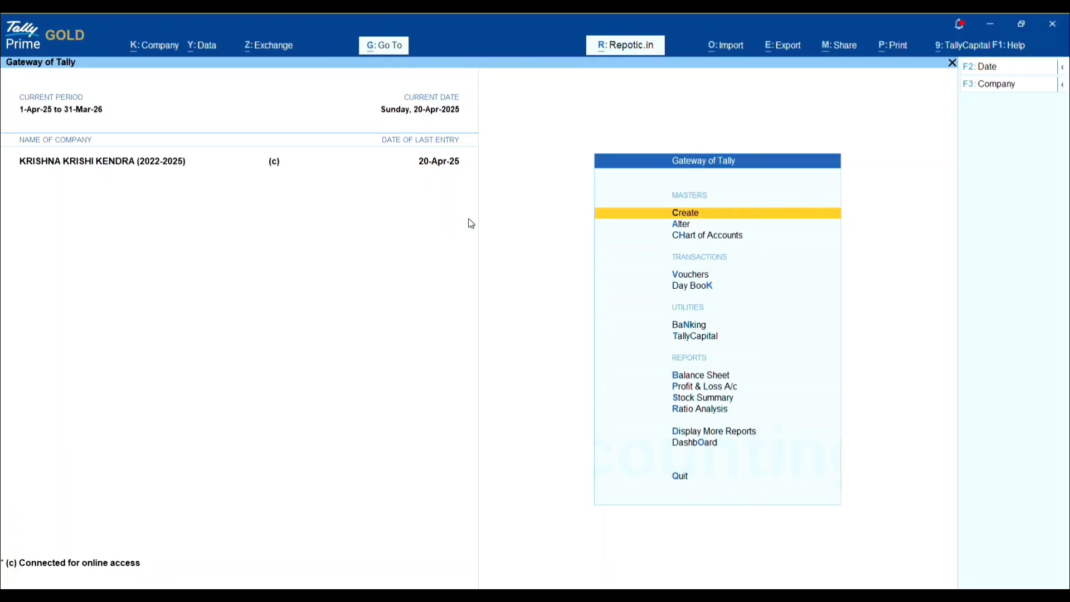
key(alt+k)
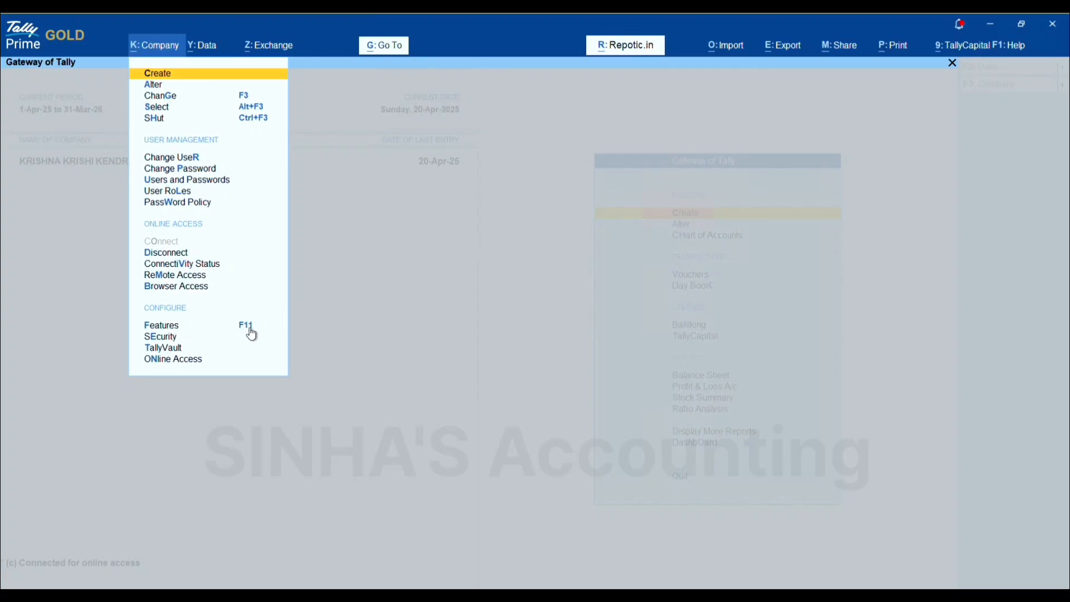
click(663, 210)
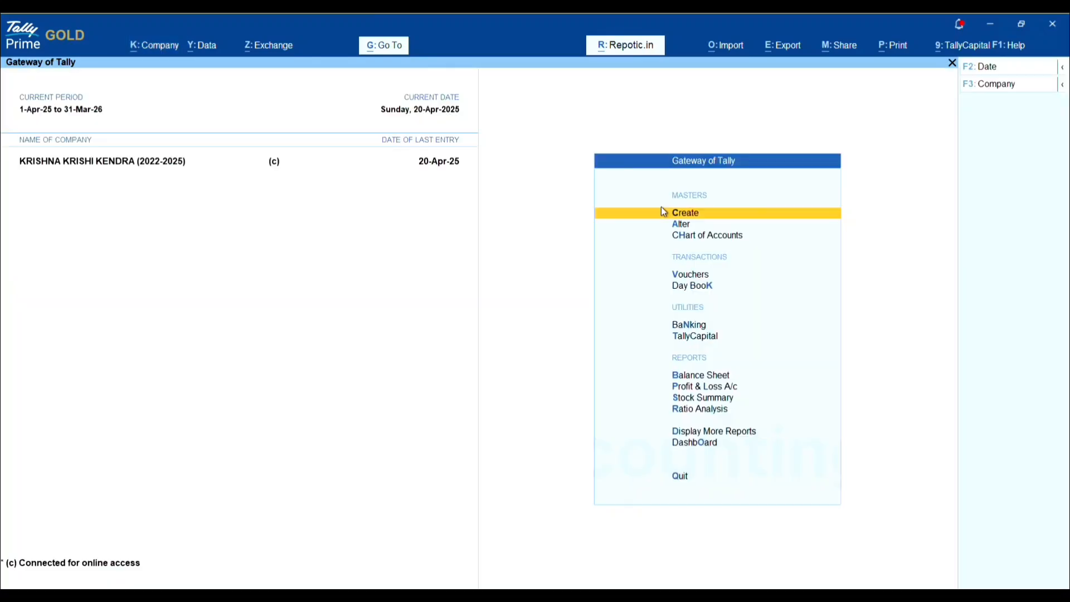
click(158, 50)
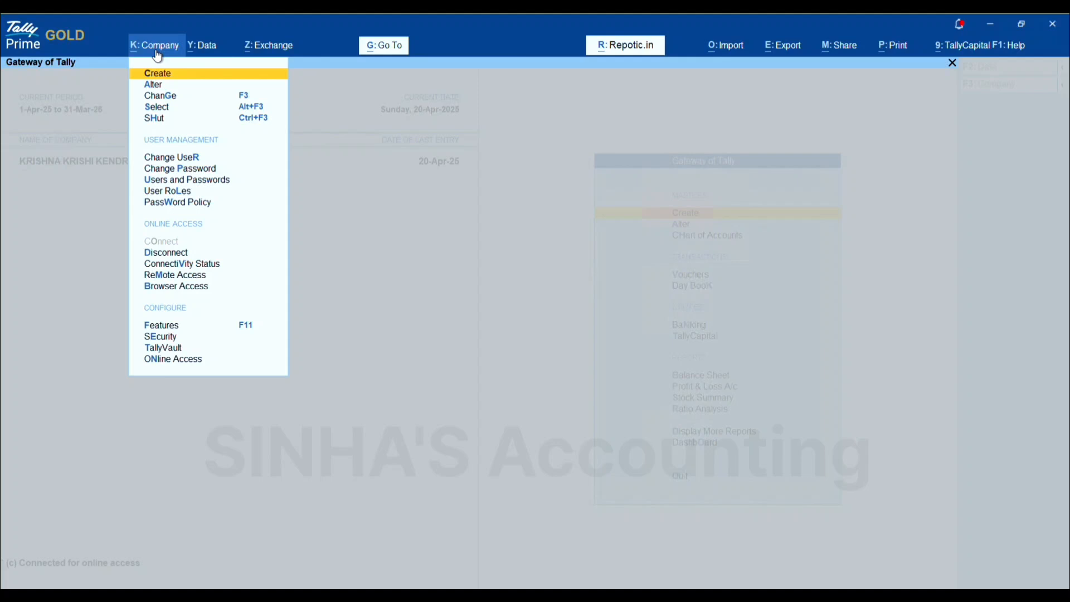
click(204, 328)
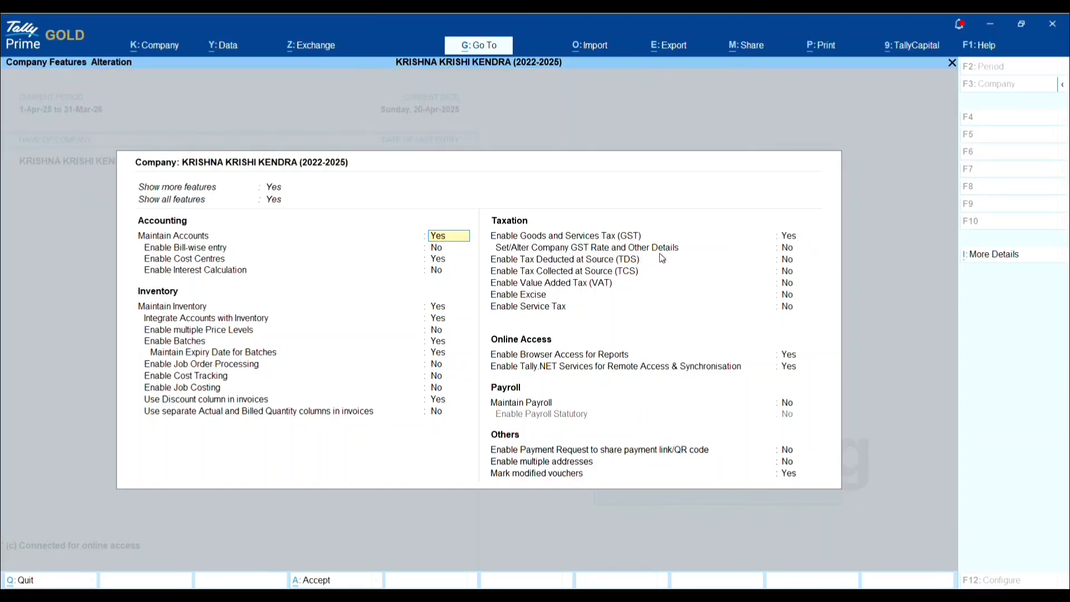
Set "Set/Alter Company GST Rate and Other Details" to Yes, leaving the HSN/SAC details as Not Defined.
click(798, 250)
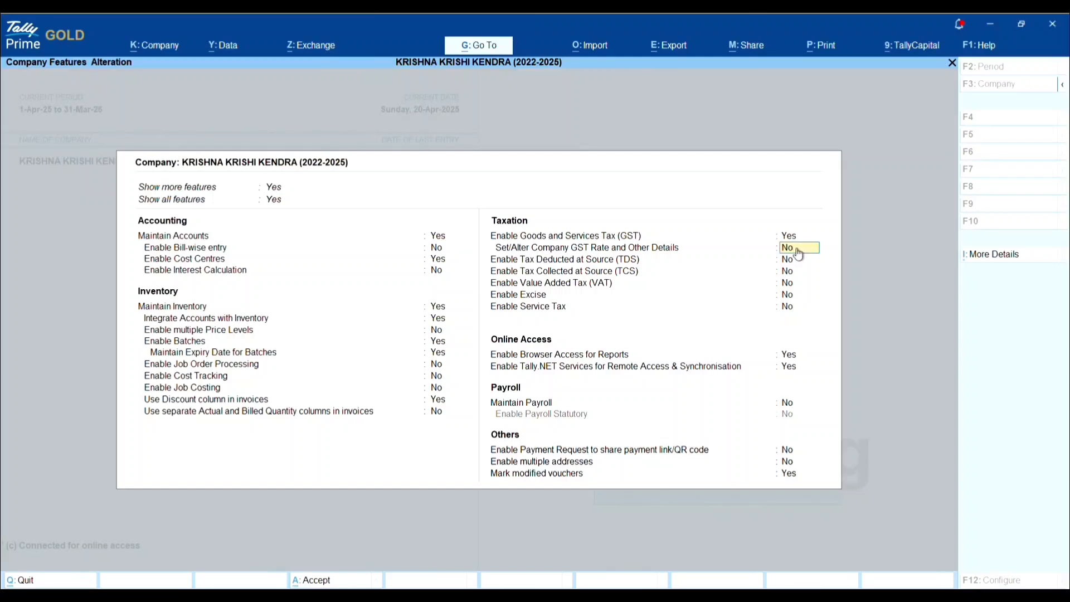
text(y)
key(Return)
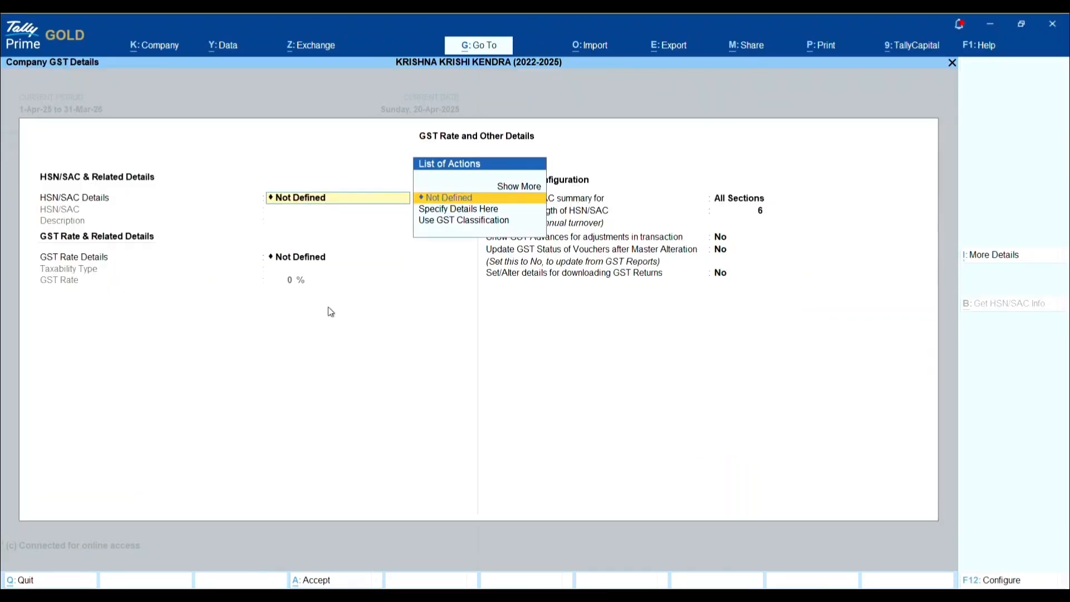
key(Return)
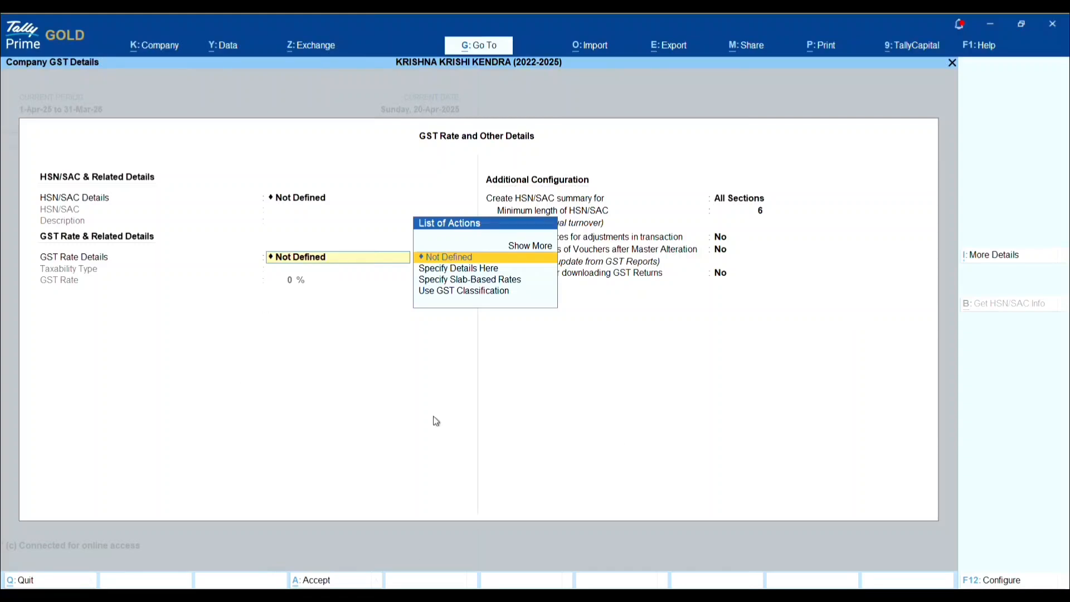
Set the Separate B2B & B2C HSN Summary to apply from 1-Apr-25, accept the GST details and return to the Gateway of Tally.
click(1005, 259)
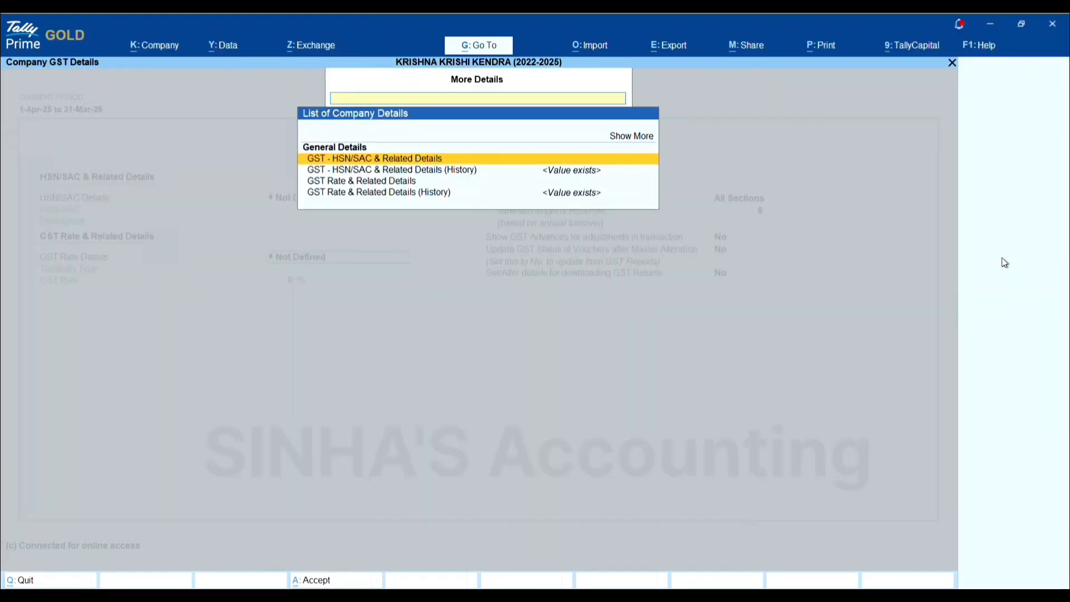
click(644, 142)
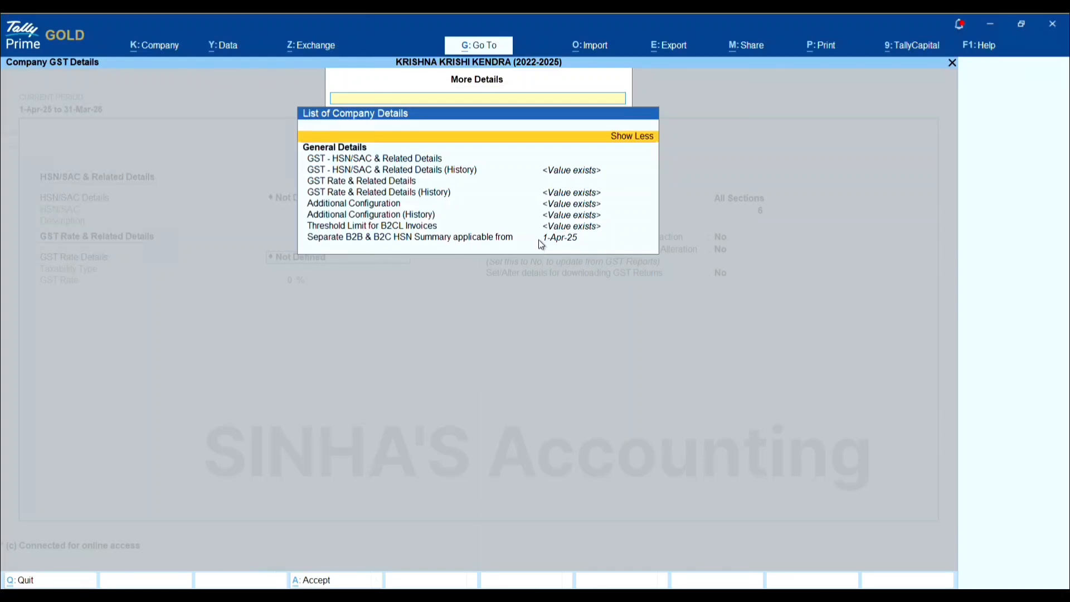
click(506, 240)
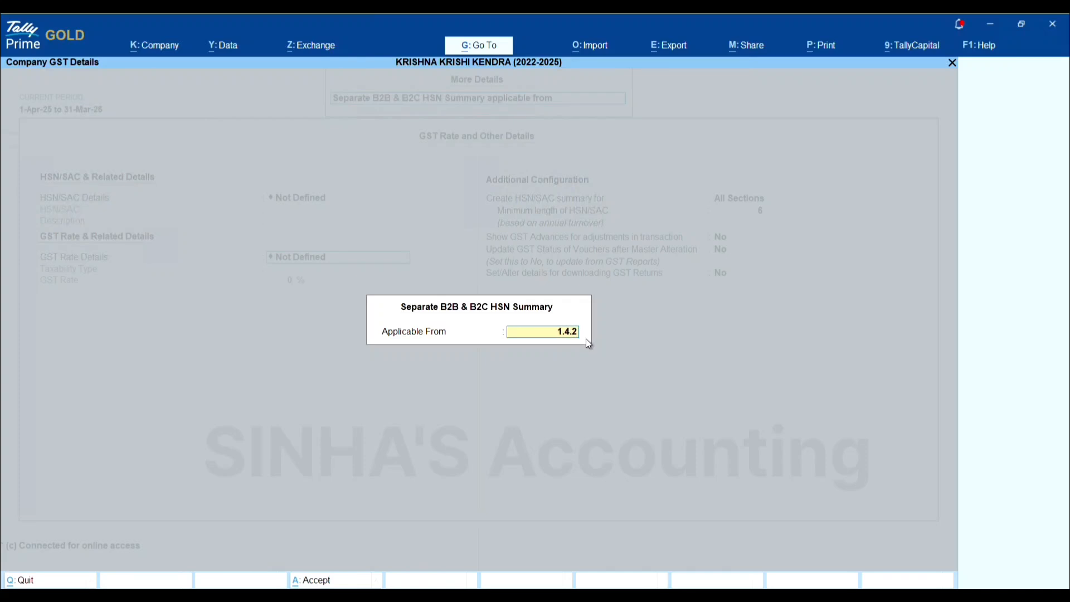
key(Return)
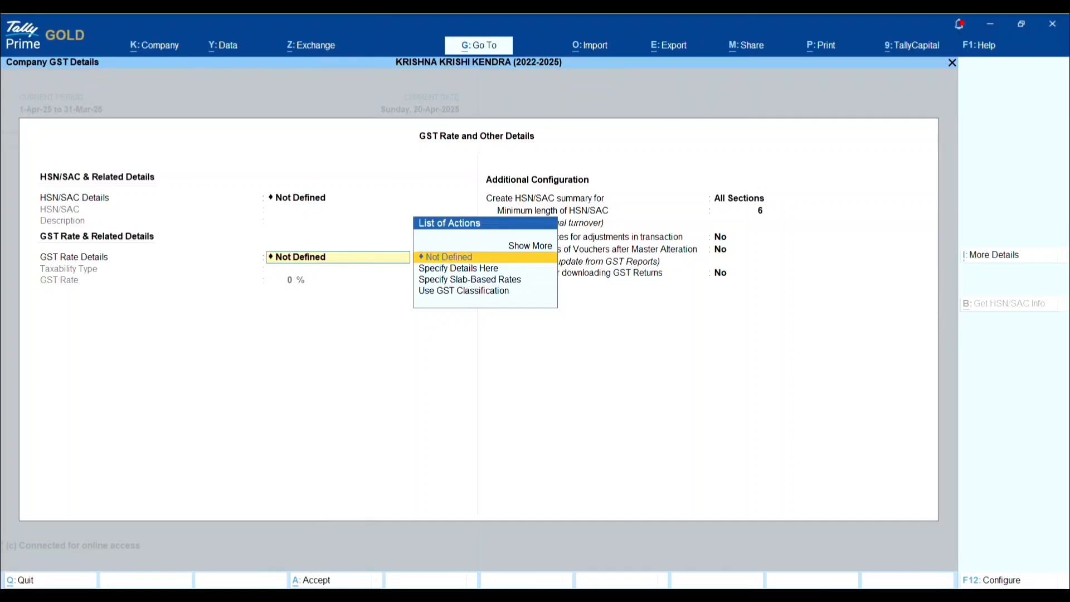
click(319, 583)
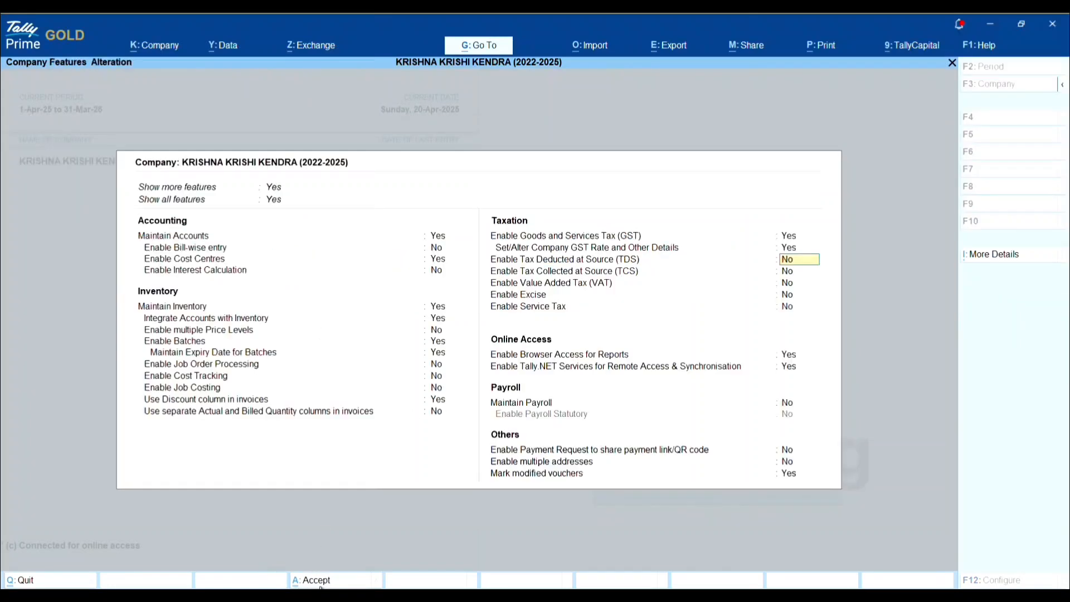
key(Escape)
key(y)
key(Escape)
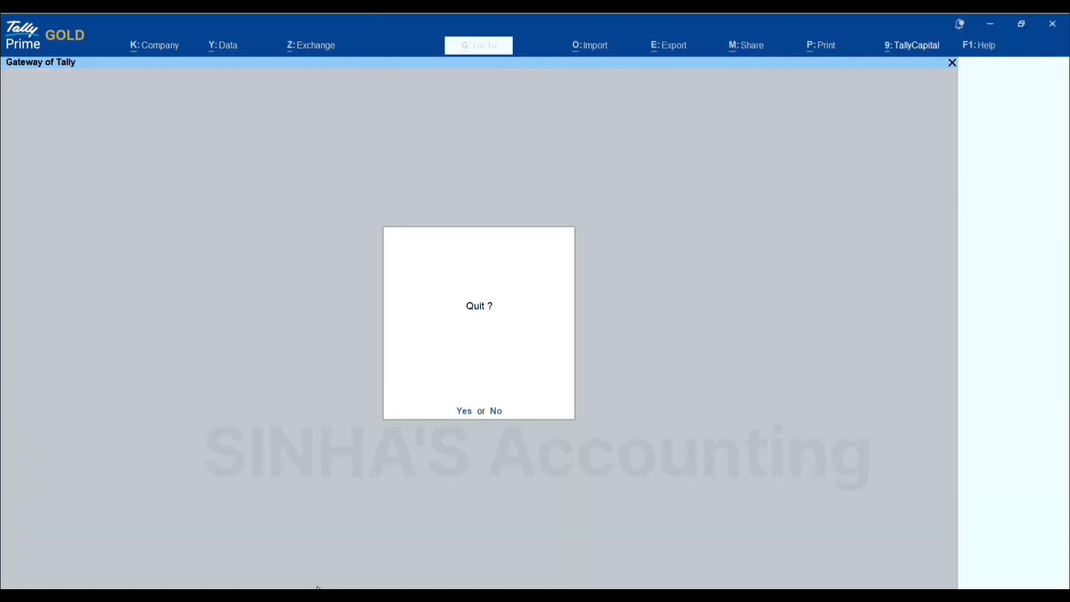
key(n)
key(d)
key(g)
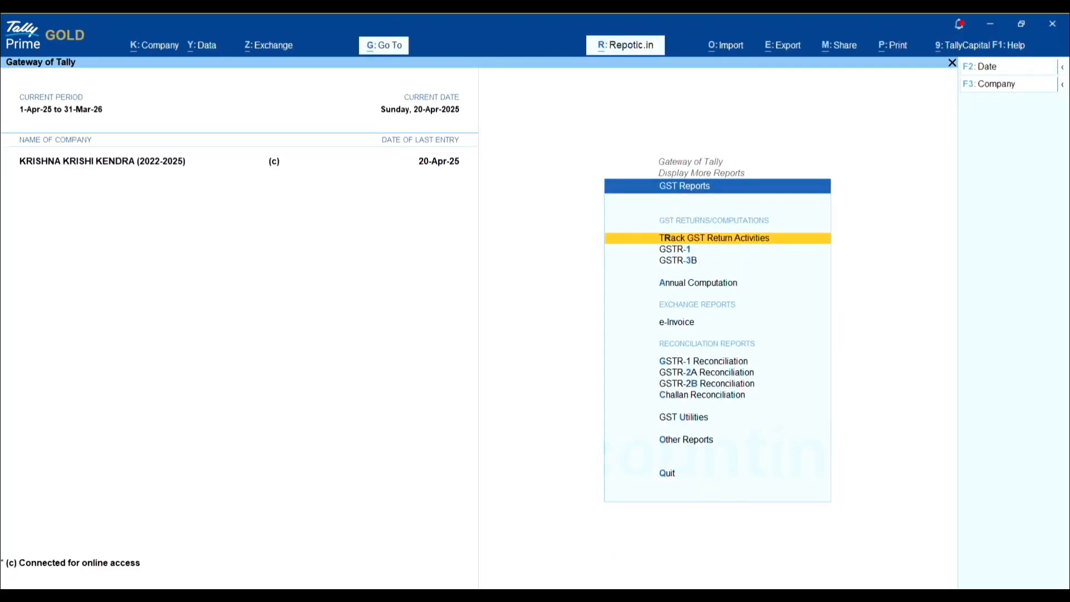
key(g)
key(Escape)
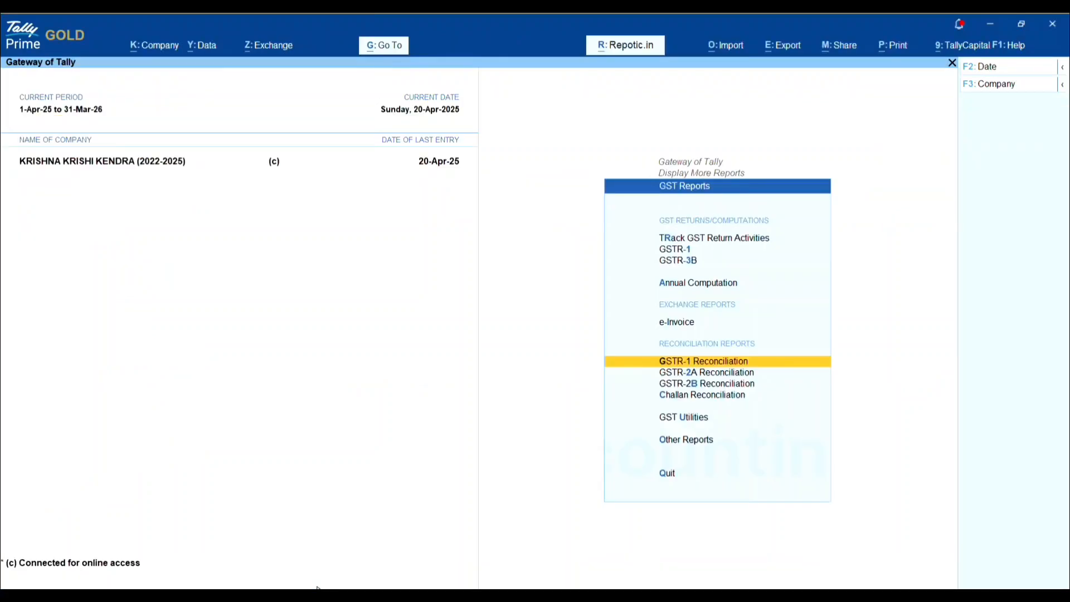
key(Up)
key(Up)
key(Up)
key(Escape)
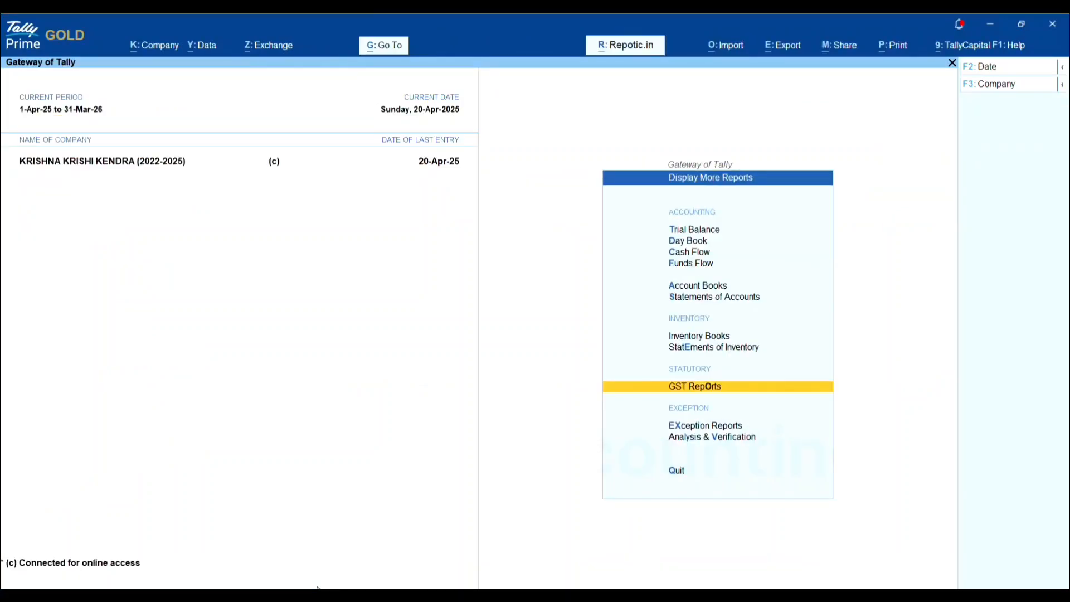
key(Escape)
key(Escape)
key(Escape)
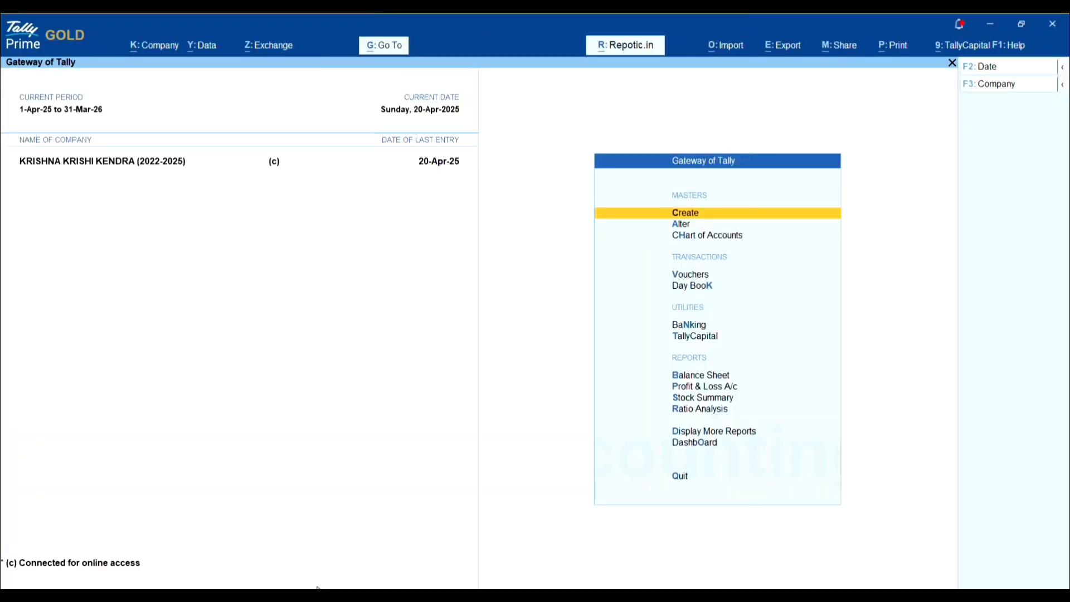
Open the GSTR-1 report for March 2025, view its HSN Summary - 12, and return to the return view.
key(d)
key(g)
key(Down)
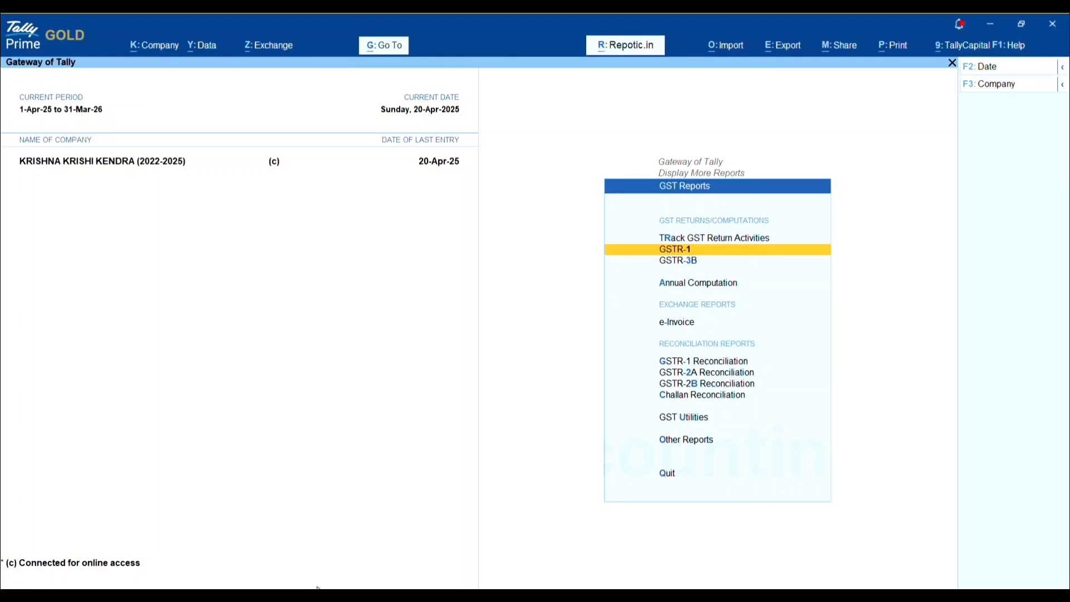
key(Return)
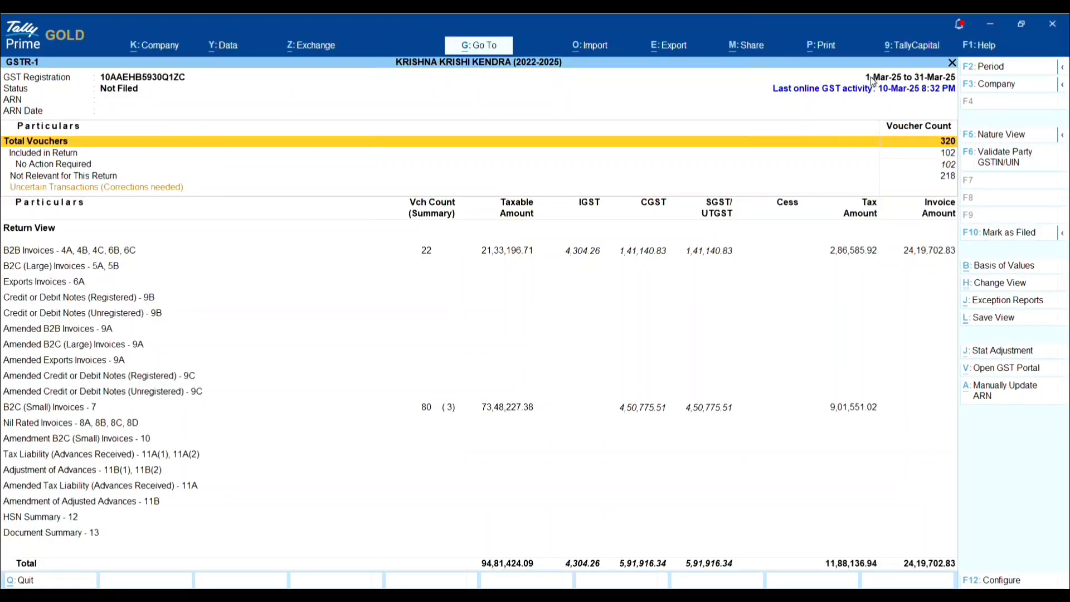
click(69, 521)
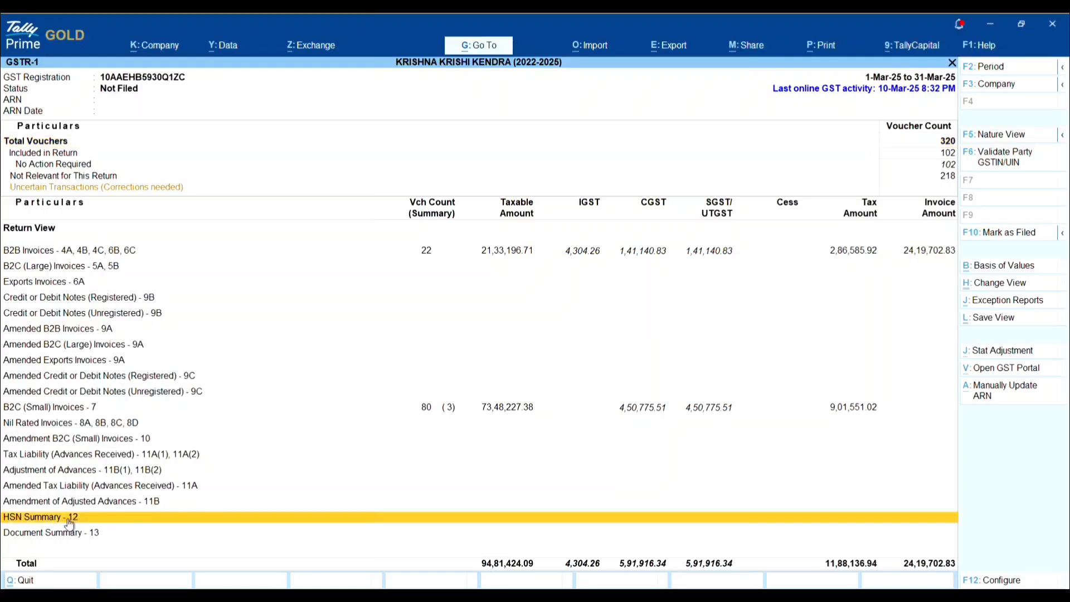
click(69, 521)
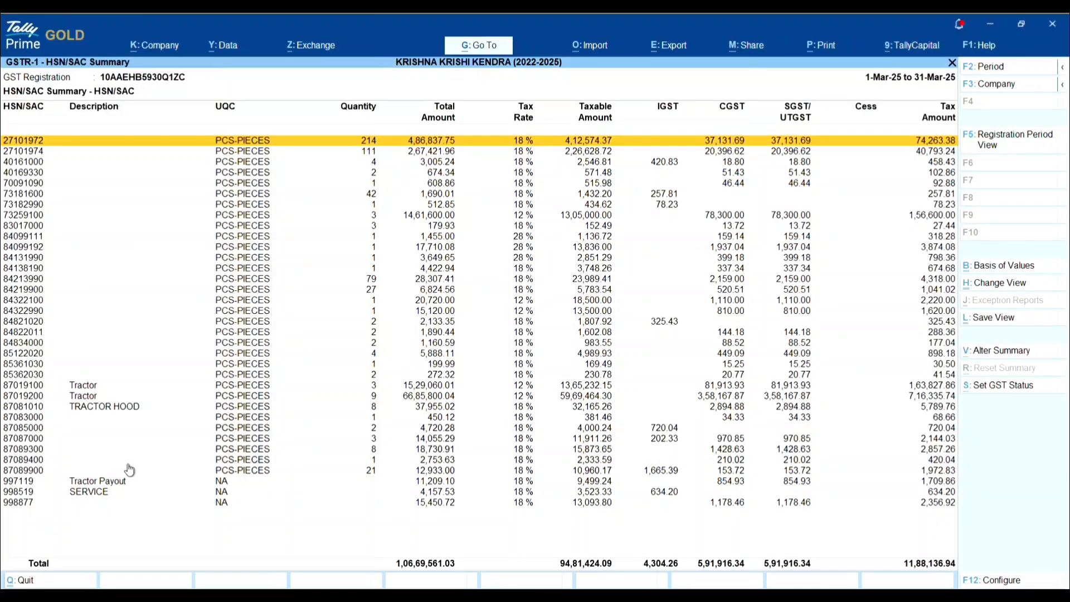
key(Escape)
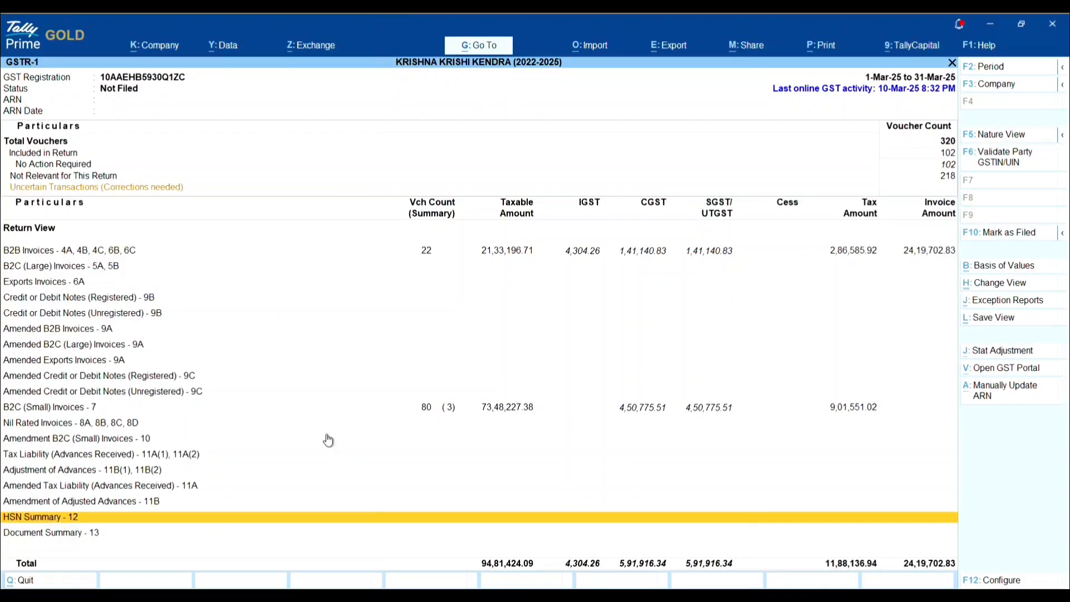
Change the GSTR-1 report period to 1-Apr-25 to 30-Apr-25.
key(F2)
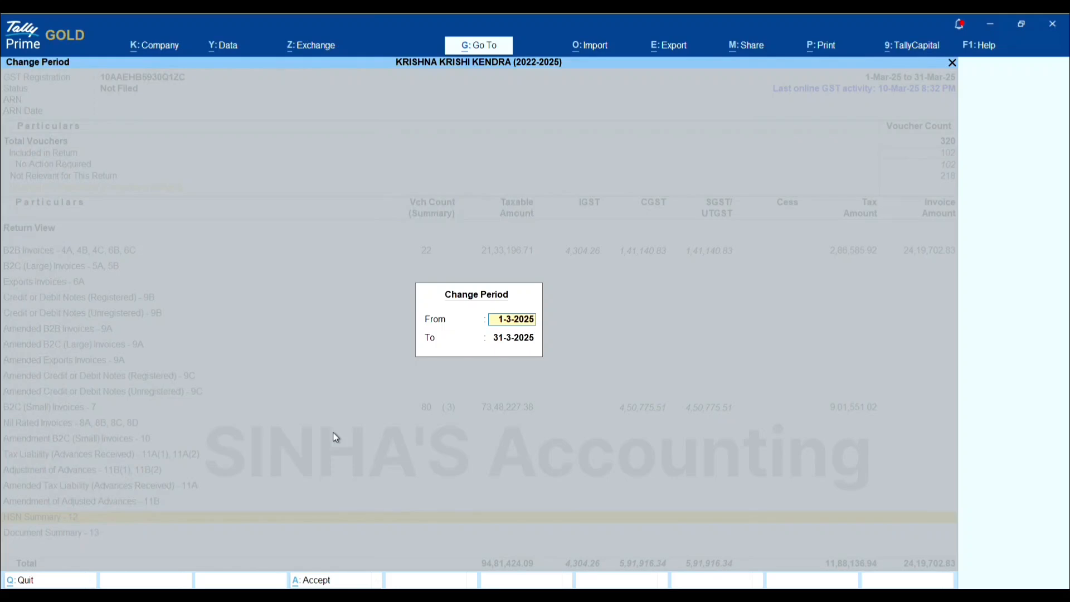
text(1-4-25)
key(Return)
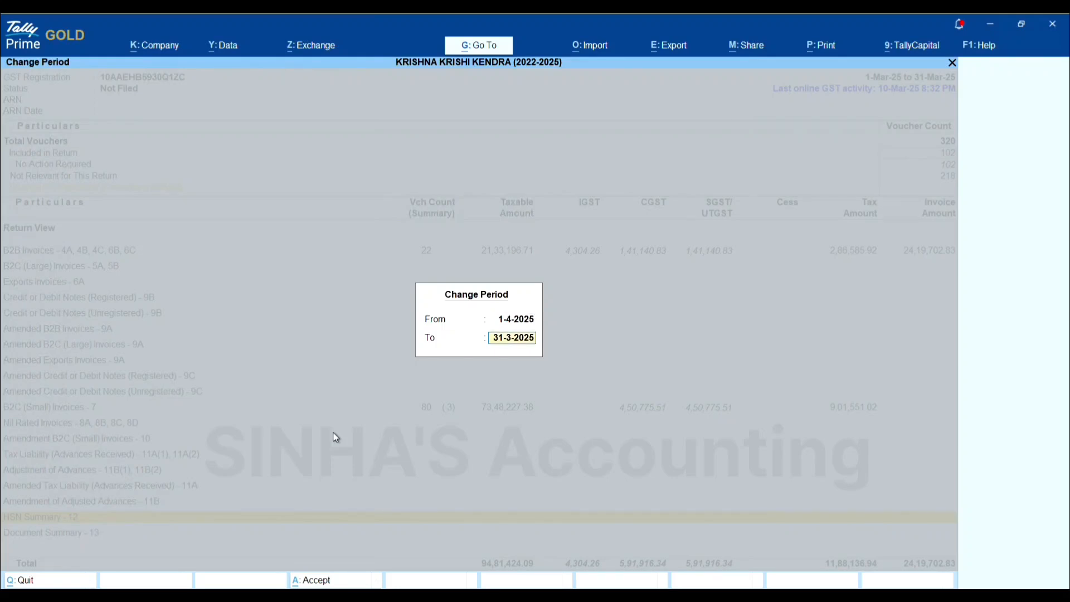
text(1)
text(a25)
key(Return)
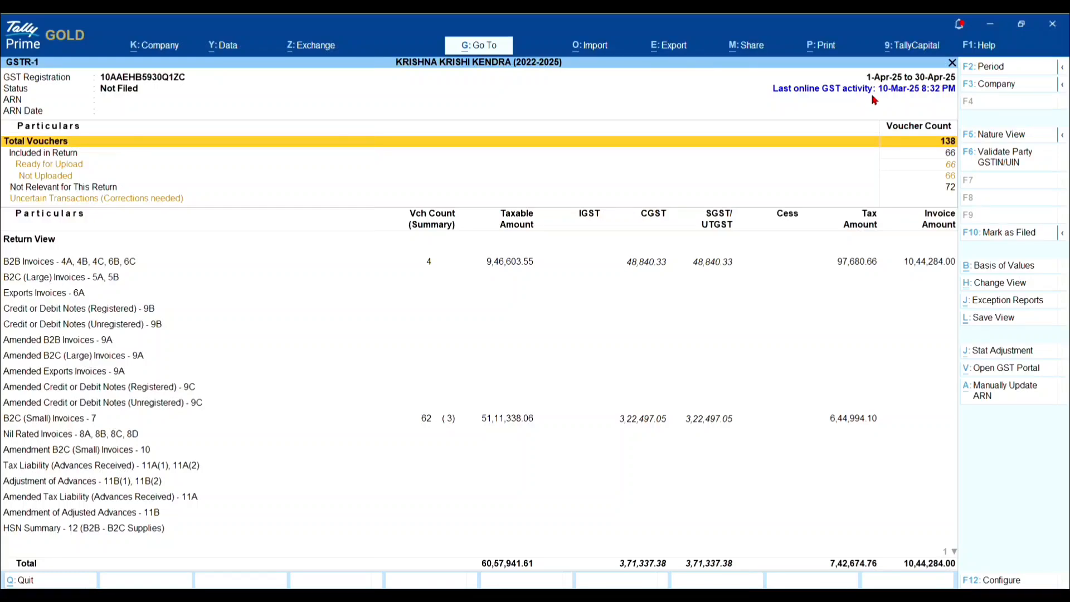
View the April HSN Summary - 12 with its separate B2B and B2C supplies, and return to the GSTR-1 report.
key(Down)
key(Down)
key(Down)
key(Down)
key(Down)
key(Down)
key(Down)
key(Down)
key(Down)
key(Down)
key(Down)
key(Down)
key(Down)
key(Down)
key(Down)
key(Down)
key(Down)
key(Down)
key(Down)
key(Down)
key(Down)
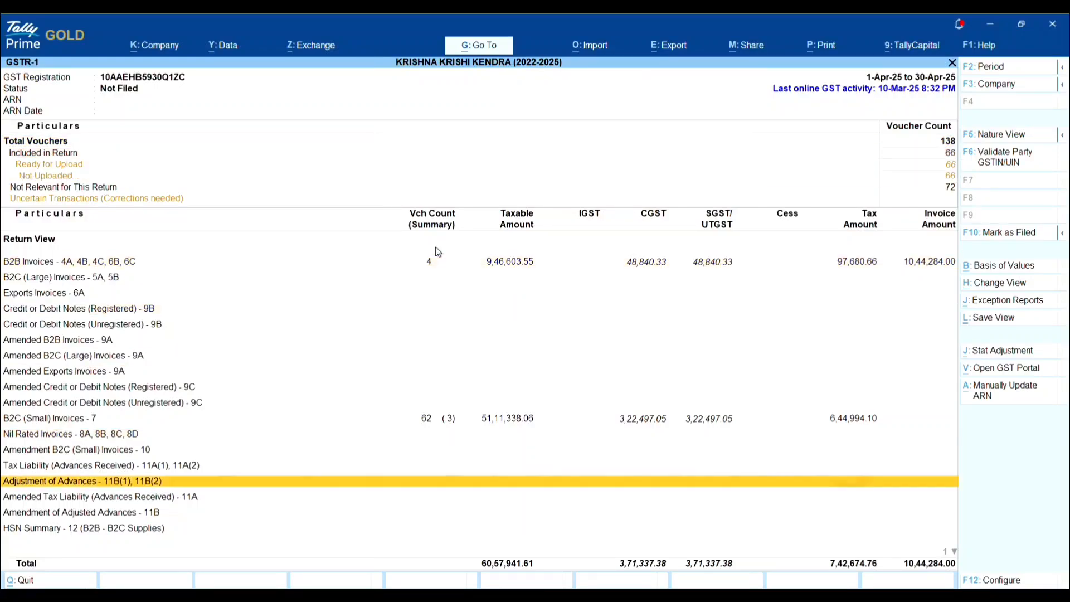
key(Up)
key(Return)
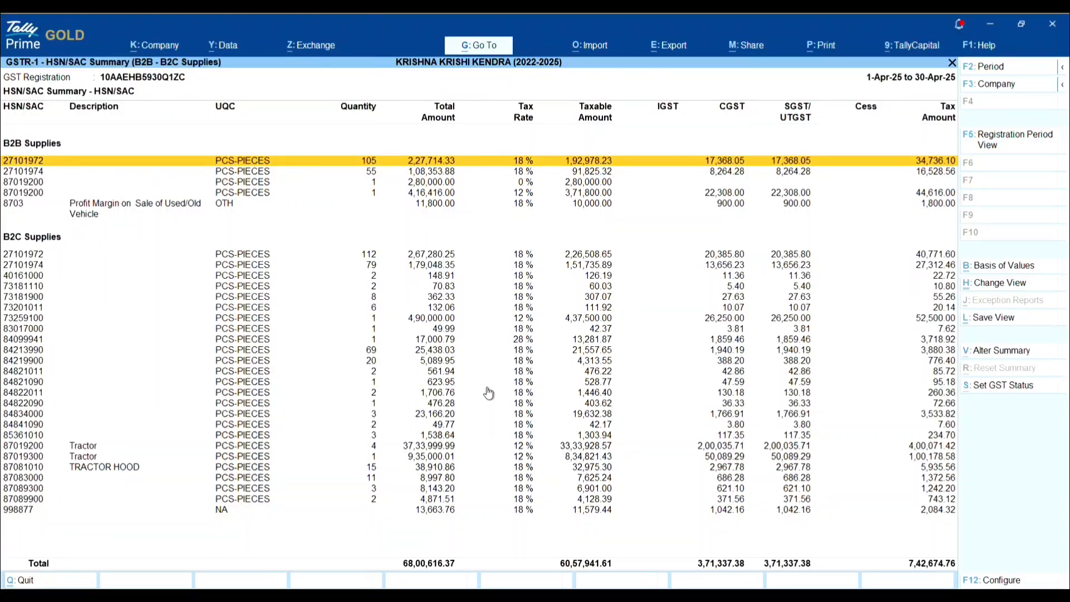
key(Escape)
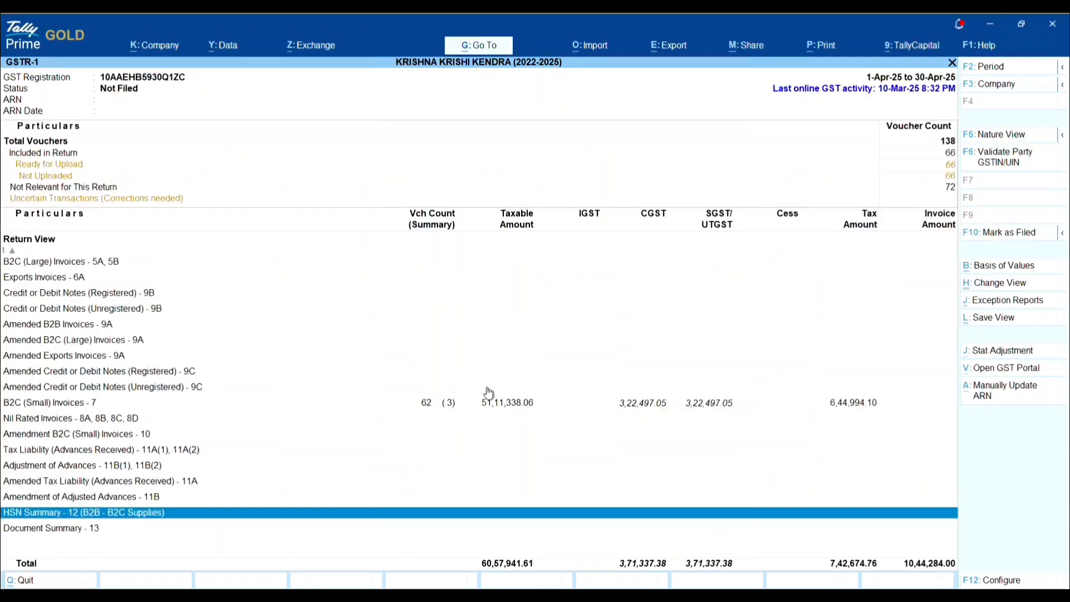